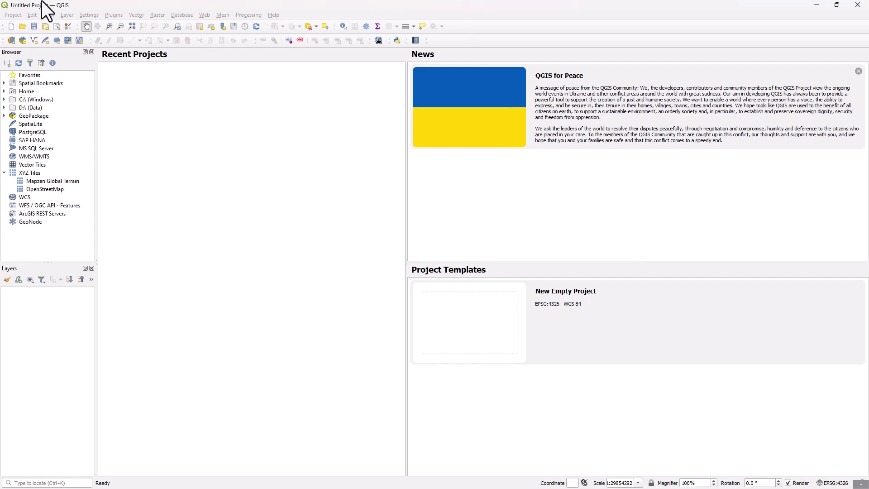
- Set Icon size to 32 on the General options page, then minimize QGIS
{"action": "left_click", "coordinate": [88, 14]}
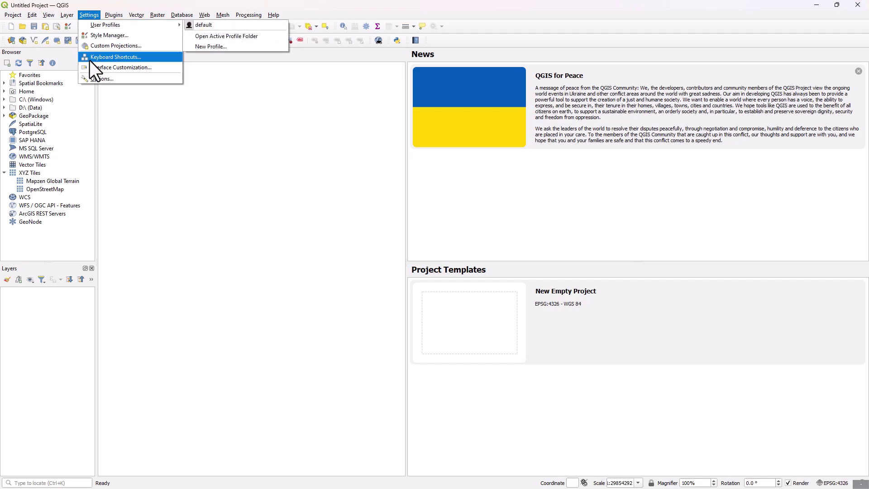
{"action": "left_click", "coordinate": [94, 79]}
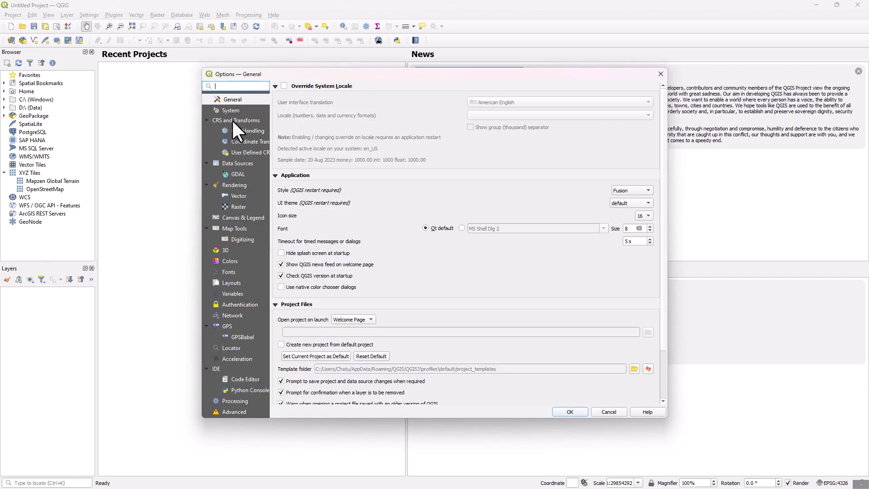
{"action": "left_click", "coordinate": [643, 217]}
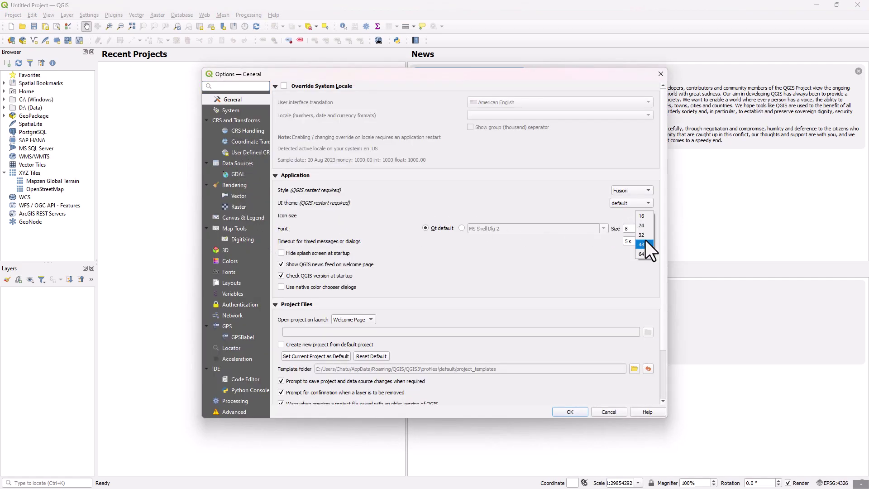
{"action": "left_click", "coordinate": [644, 235]}
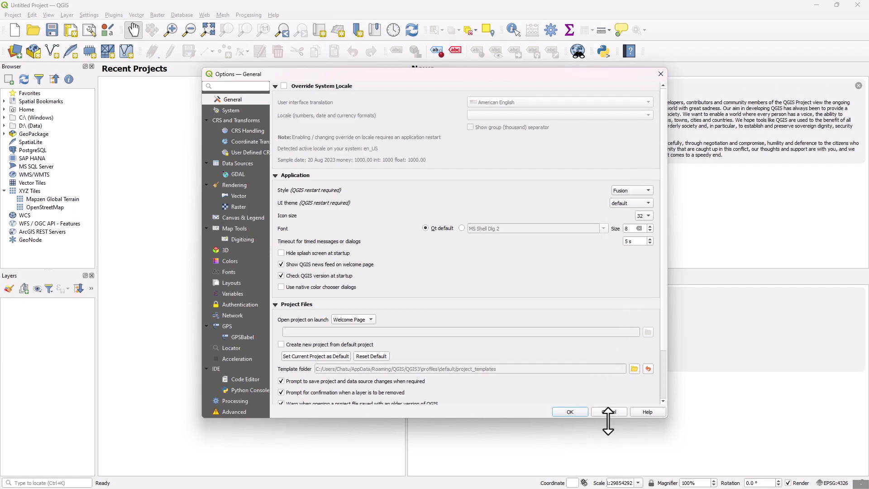
{"action": "left_click", "coordinate": [571, 410]}
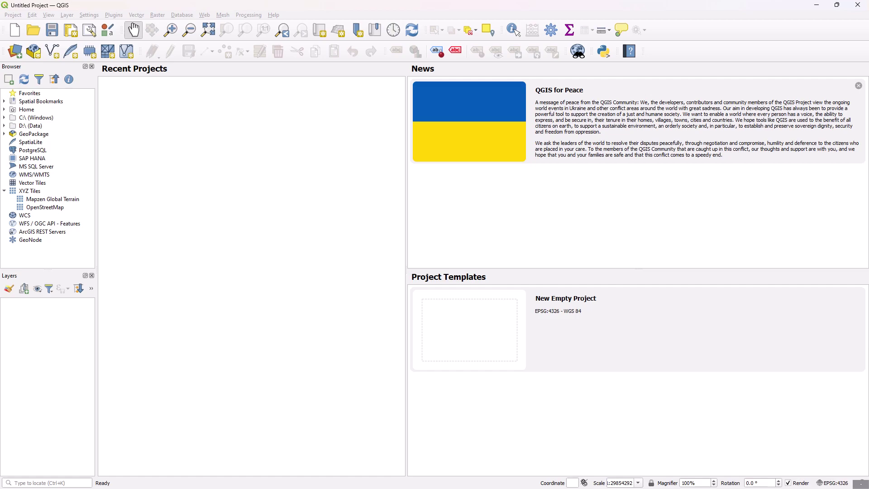
{"action": "left_click", "coordinate": [858, 4]}
- Maximize the browser over QGIS and magnify the HDX dataset page to 200%
{"action": "mouse_move", "coordinate": [868, 54]}
{"action": "left_mouse_down"}
{"action": "mouse_move", "coordinate": [441, 50]}
{"action": "mouse_move", "coordinate": [451, 51]}
{"action": "left_mouse_up"}
{"action": "left_click", "coordinate": [635, 54]}
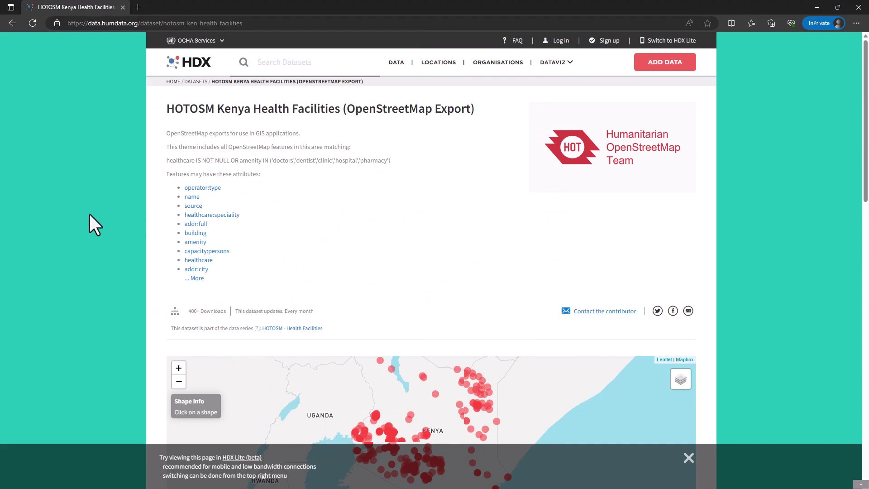
{"action": "key", "text": "ctrl+plus"}
{"action": "key", "text": "ctrl+plus"}
{"action": "key", "text": "ctrl+plus"}
{"action": "key", "text": "ctrl+plus"}
{"action": "key", "text": "ctrl+plus"}
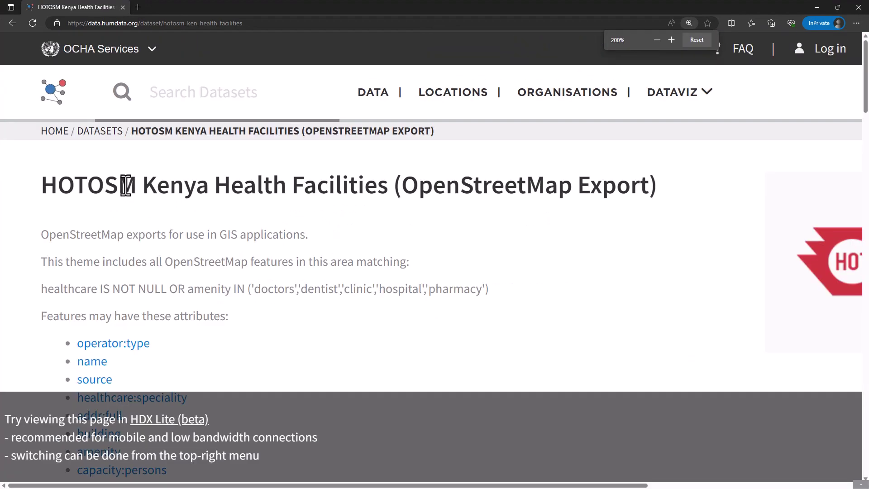
{"action": "left_click_drag", "start_coordinate": [43, 185], "coordinate": [140, 195]}
{"action": "left_click", "coordinate": [99, 242]}
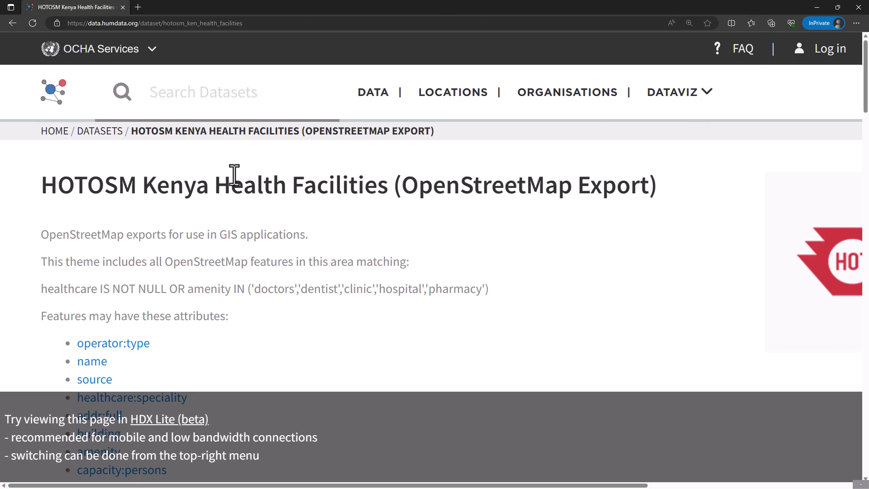
- Zoom the page to 125%, scroll to Data and Resources, and highlight the gpkg file name
{"action": "scroll", "coordinate": [231, 210], "scroll_direction": "down", "scroll_amount": 8}
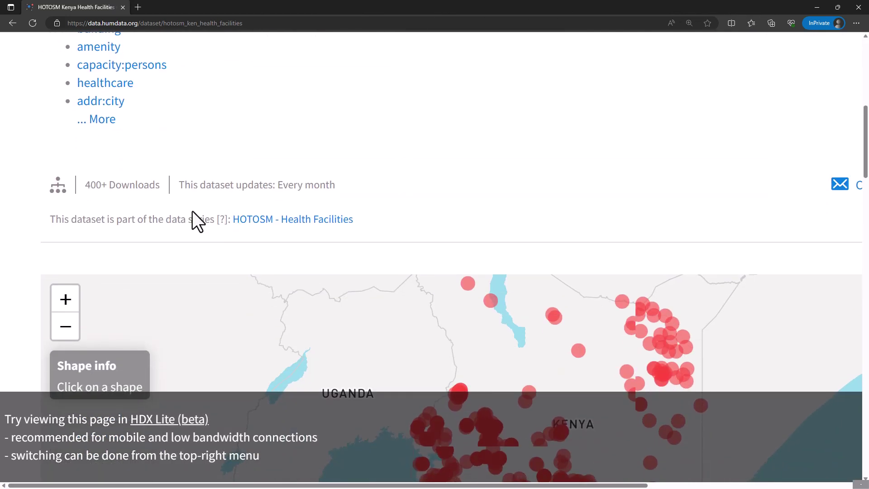
{"action": "key", "text": "ctrl+minus"}
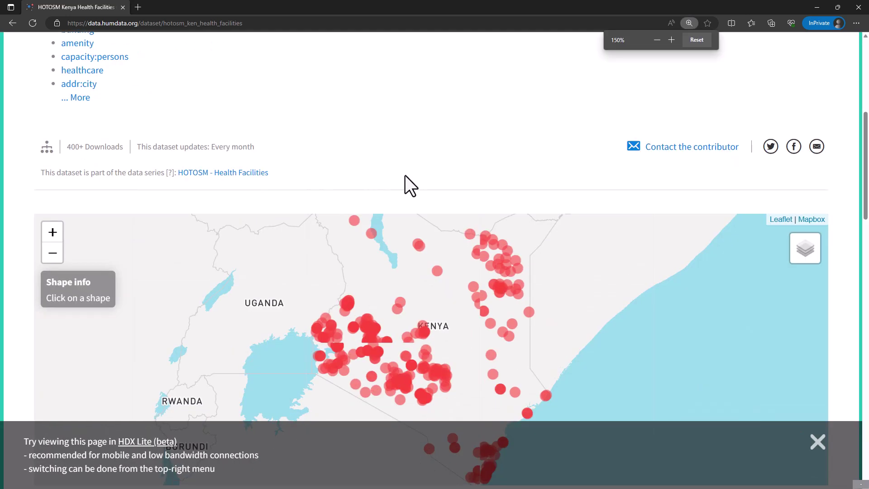
{"action": "key", "text": "ctrl+minus"}
{"action": "scroll", "coordinate": [11, 293], "scroll_direction": "down", "scroll_amount": 5}
{"action": "scroll", "coordinate": [11, 293], "scroll_direction": "down", "scroll_amount": 3}
{"action": "scroll", "coordinate": [20, 291], "scroll_direction": "up", "scroll_amount": 1}
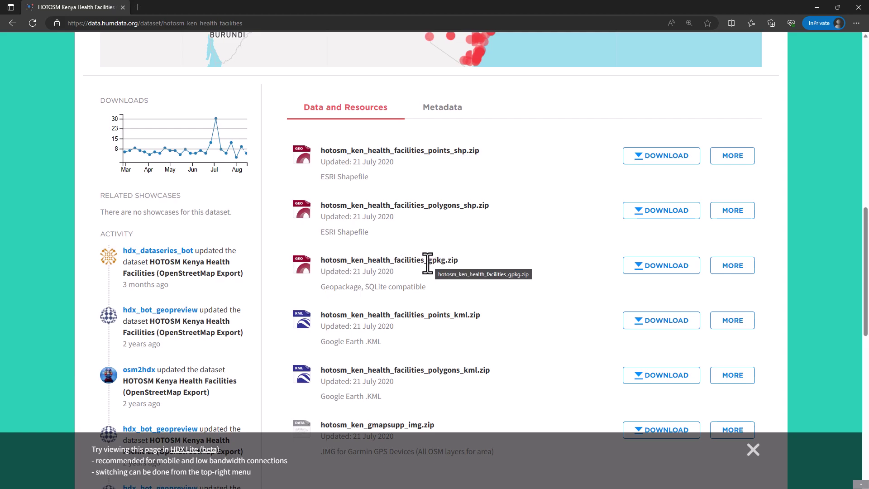
{"action": "left_click_drag", "start_coordinate": [428, 261], "coordinate": [445, 260]}
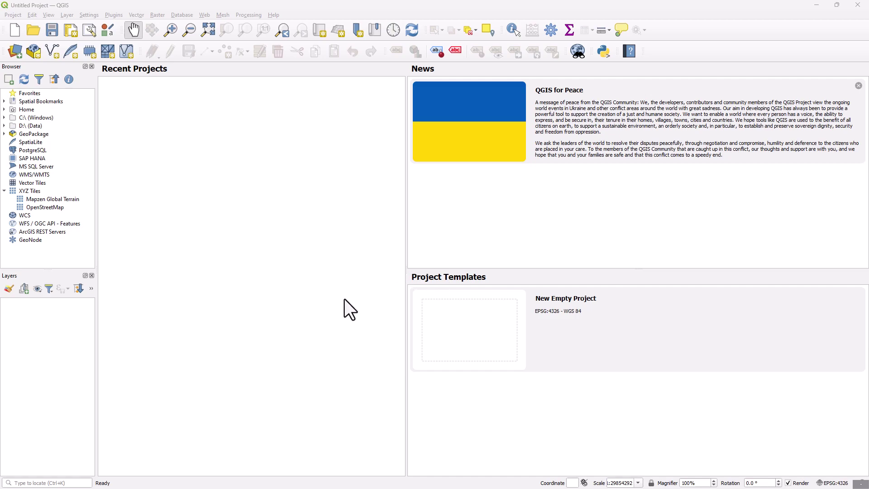
- Add the health facilities points file to the map and open its attribute table
{"action": "left_click_drag", "start_coordinate": [334, 301], "coordinate": [287, 296]}
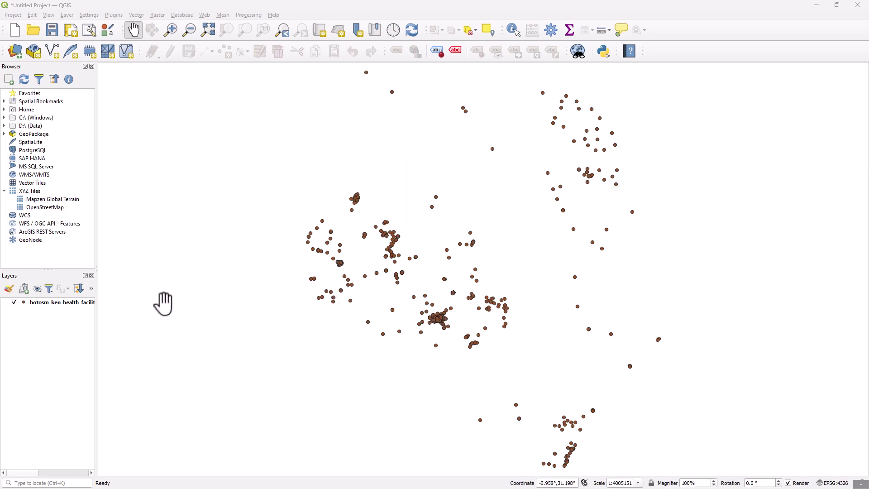
{"action": "right_click", "coordinate": [57, 302]}
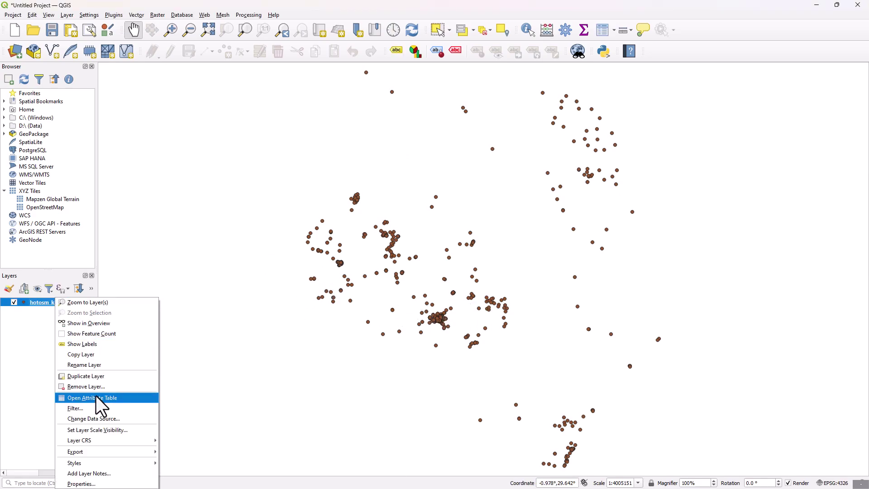
{"action": "left_click", "coordinate": [97, 398]}
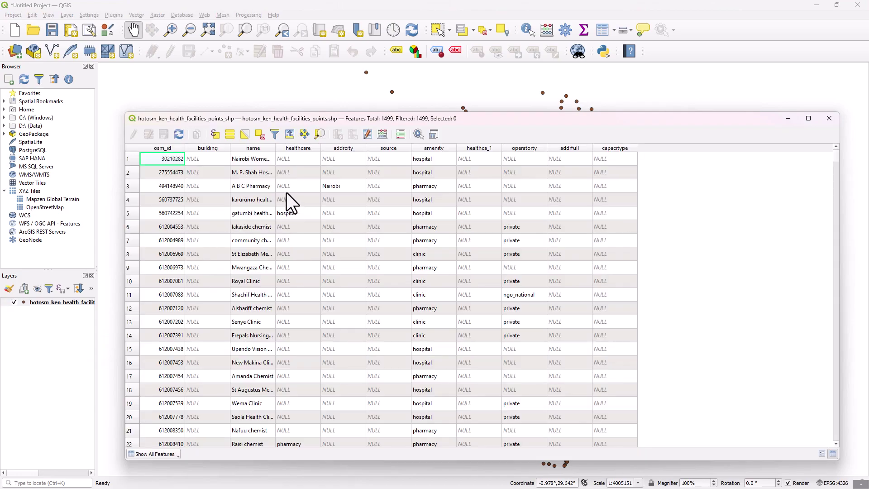
- Widen the name column, browse the 1499 records, then close the attribute table
{"action": "left_click_drag", "start_coordinate": [275, 148], "coordinate": [335, 155]}
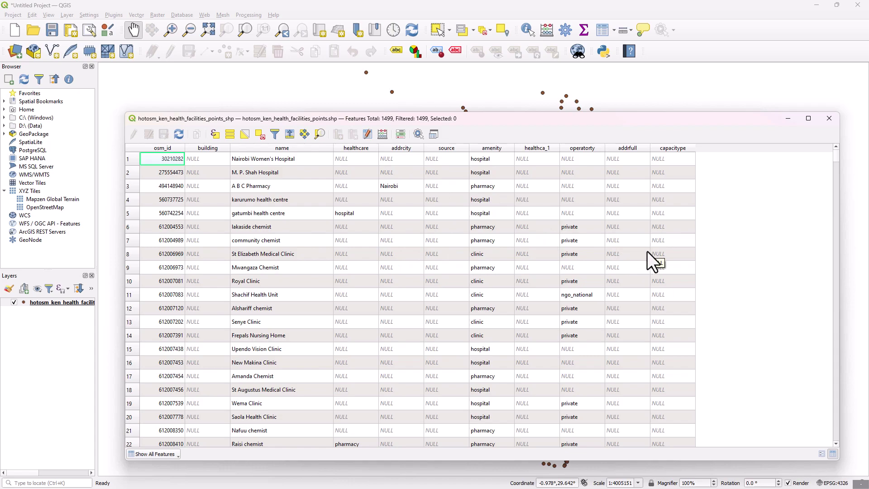
{"action": "scroll", "coordinate": [348, 321], "scroll_direction": "down", "scroll_amount": 4}
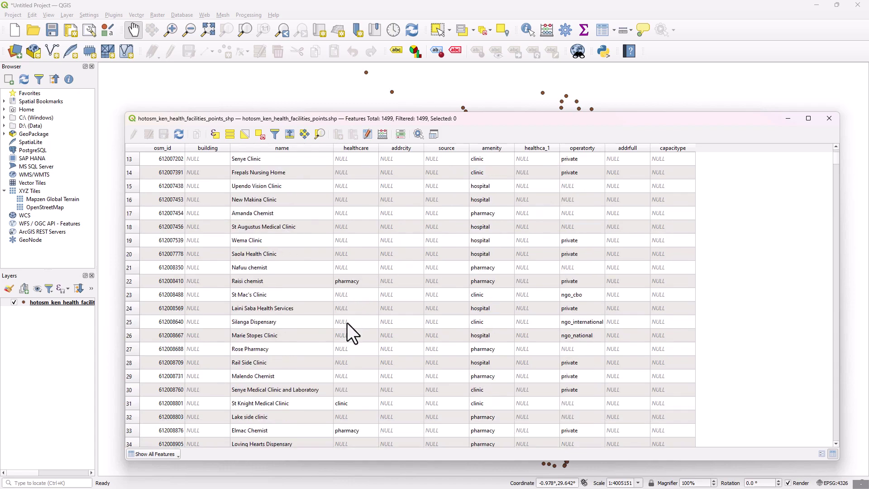
{"action": "scroll", "coordinate": [346, 322], "scroll_direction": "down", "scroll_amount": 4}
{"action": "scroll", "coordinate": [347, 322], "scroll_direction": "up", "scroll_amount": 10}
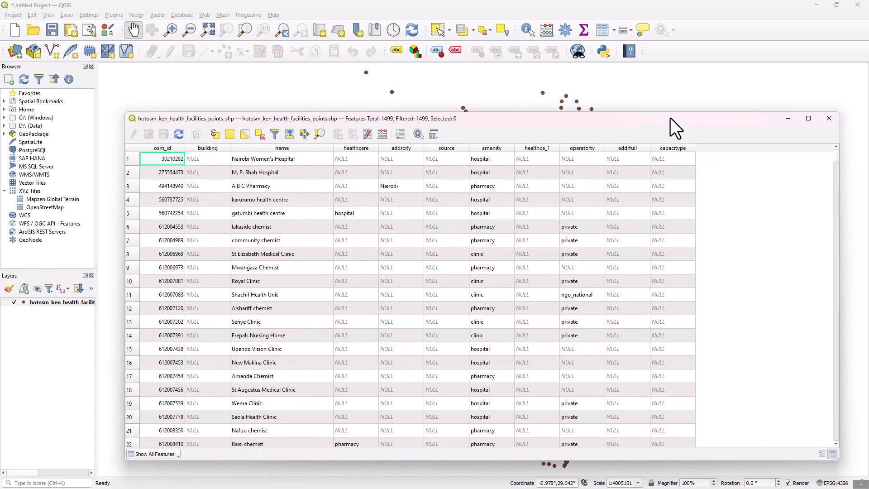
{"action": "left_click_drag", "start_coordinate": [670, 118], "coordinate": [622, 99]}
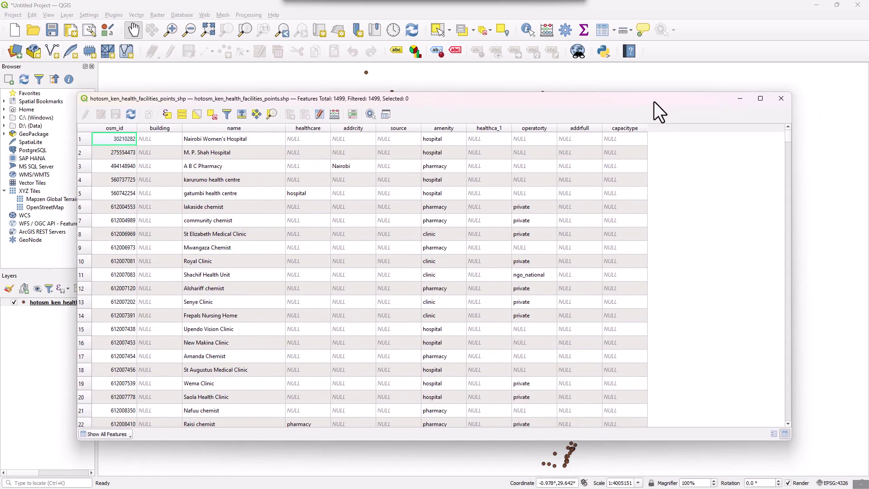
{"action": "left_click", "coordinate": [780, 98]}
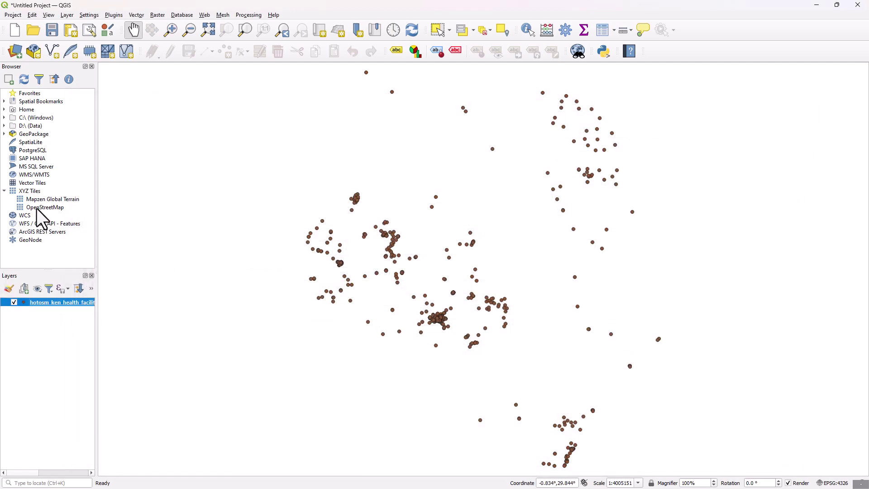
{"action": "left_click_drag", "start_coordinate": [38, 210], "coordinate": [55, 300]}
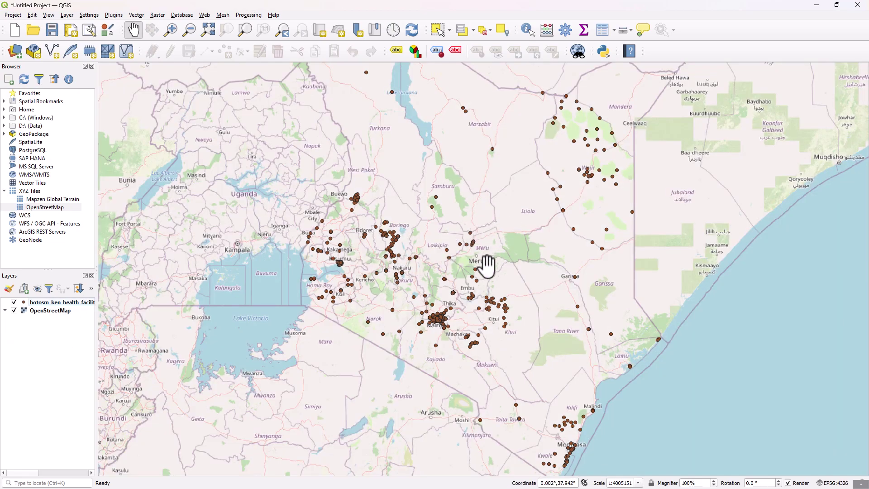
{"action": "left_click", "coordinate": [35, 208]}
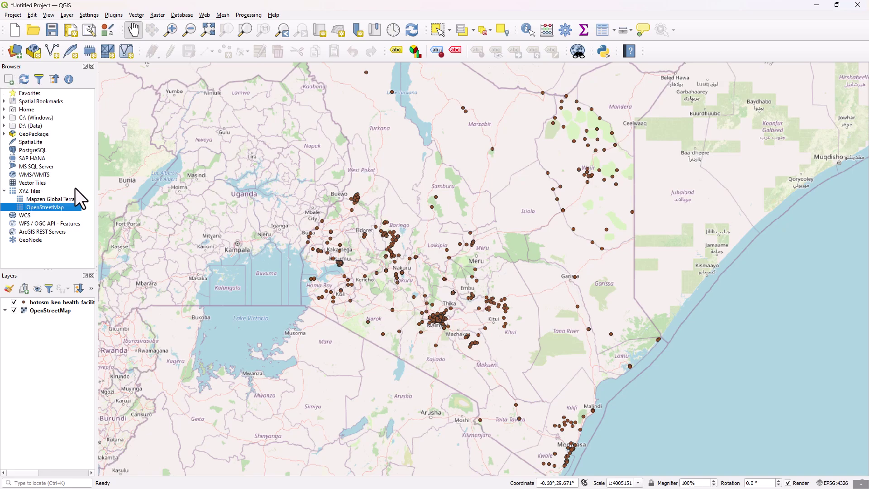
{"action": "scroll", "coordinate": [394, 317], "scroll_direction": "down", "scroll_amount": 1}
{"action": "scroll", "coordinate": [417, 274], "scroll_direction": "up", "scroll_amount": 1}
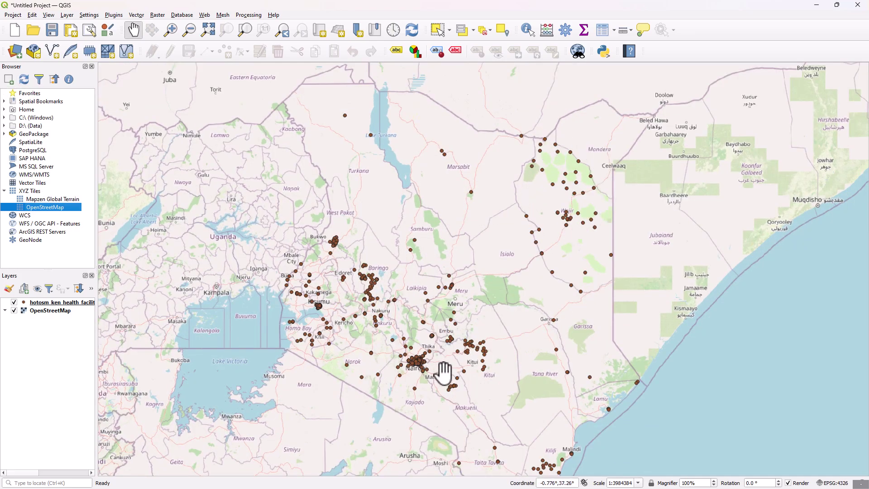
{"action": "scroll", "coordinate": [443, 341], "scroll_direction": "down", "scroll_amount": 4}
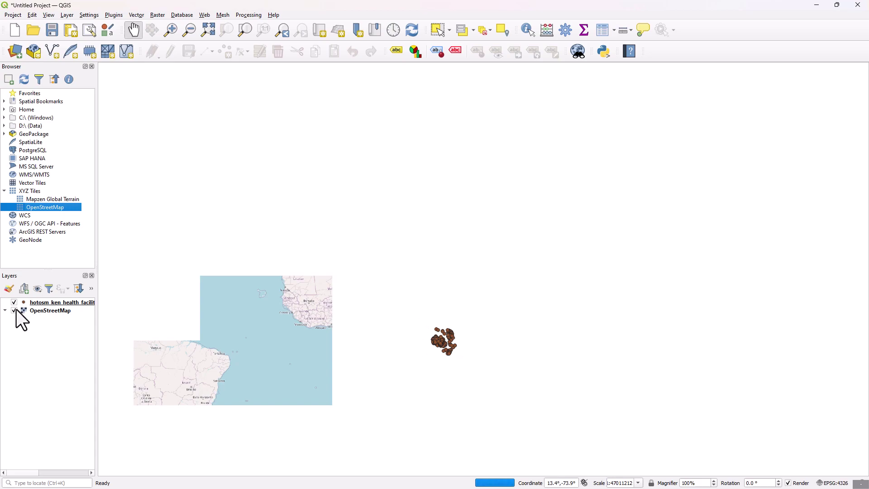
{"action": "left_click", "coordinate": [51, 311]}
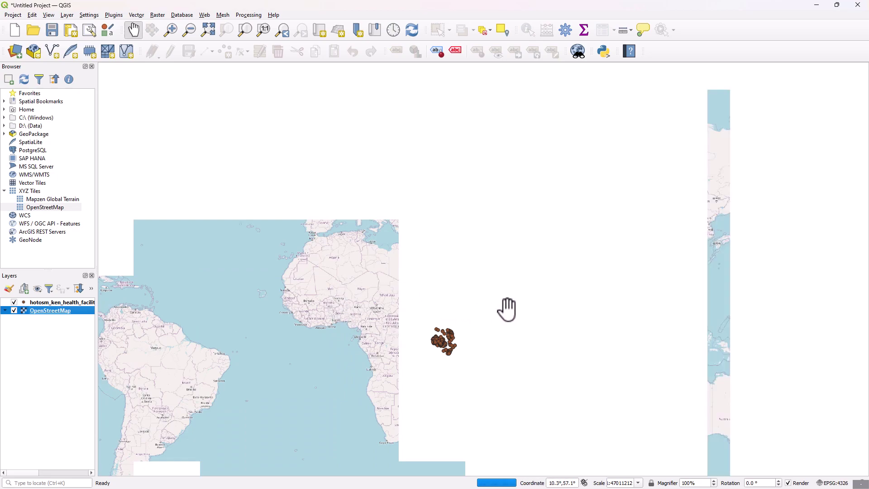
{"action": "right_click", "coordinate": [42, 311]}
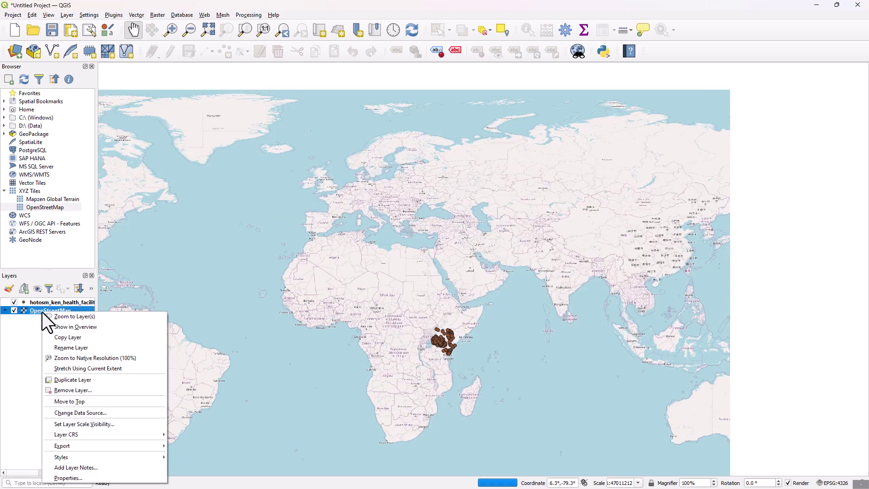
{"action": "left_click", "coordinate": [4, 346]}
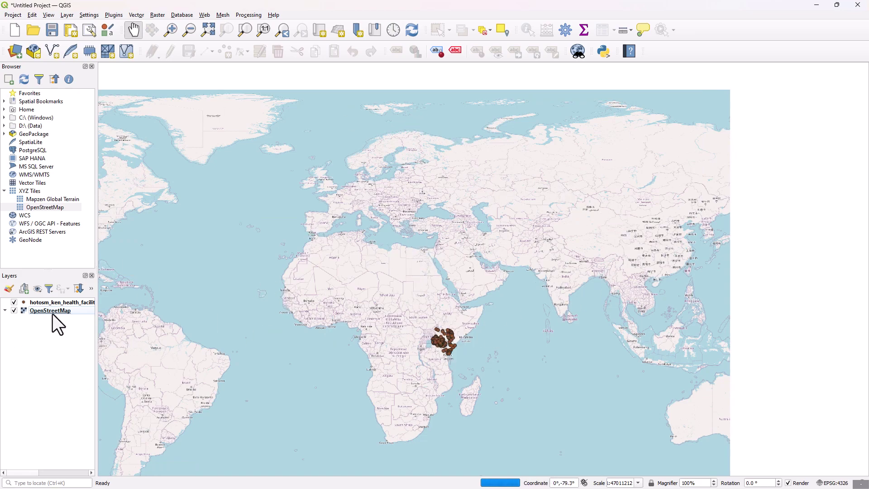
{"action": "left_click", "coordinate": [38, 311]}
{"action": "right_click", "coordinate": [42, 308]}
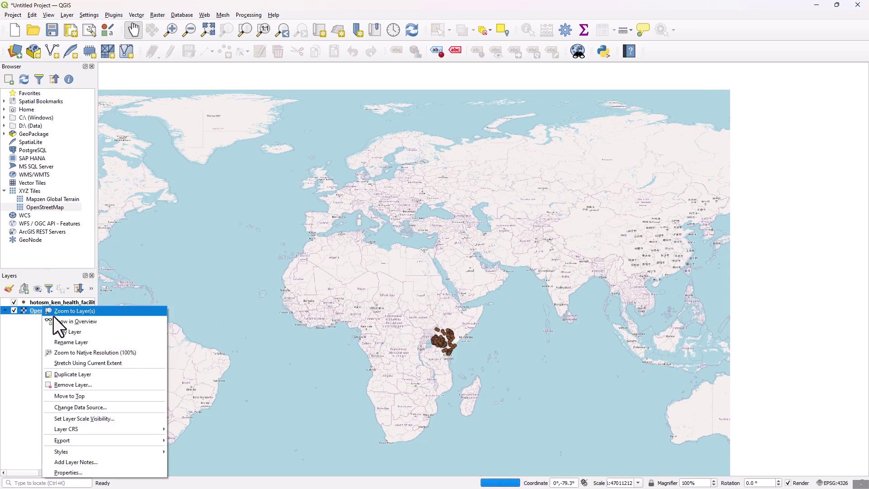
{"action": "left_click", "coordinate": [68, 385]}
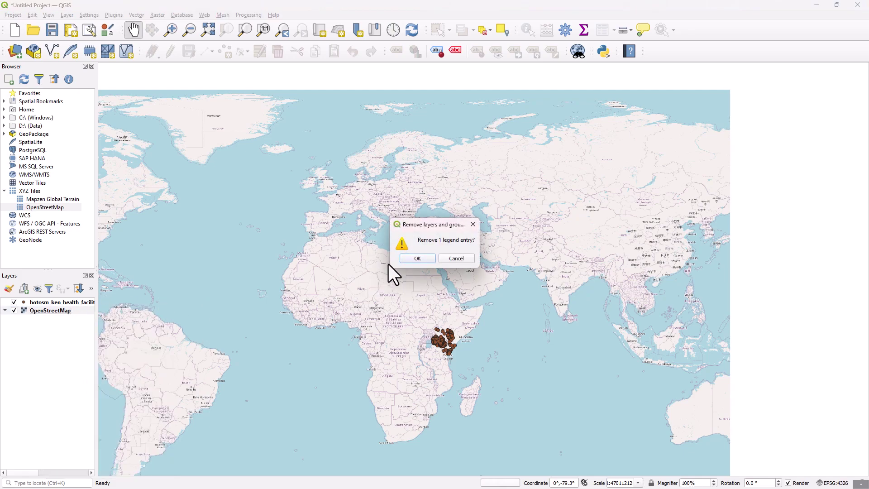
{"action": "left_click", "coordinate": [401, 259]}
- Zoom to the health facilities layer, then search the Processing Toolbox for 'dupl'
{"action": "right_click", "coordinate": [59, 302]}
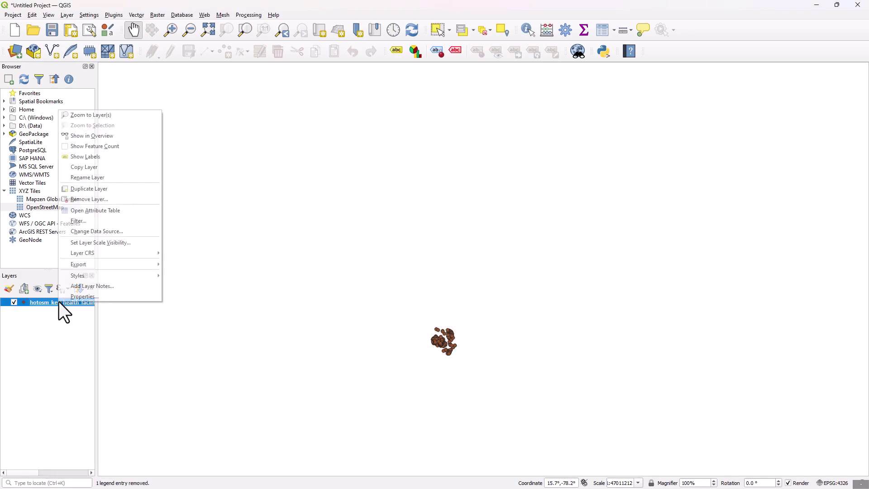
{"action": "left_click", "coordinate": [75, 116]}
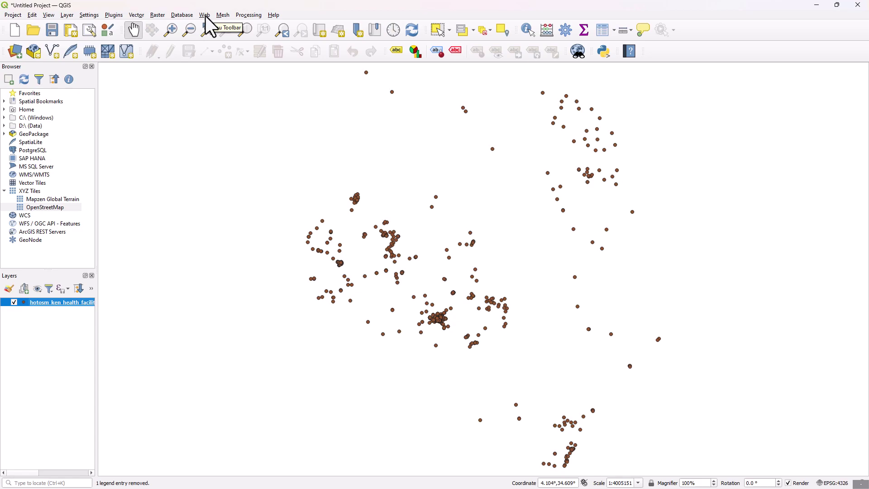
{"action": "left_click", "coordinate": [249, 15]}
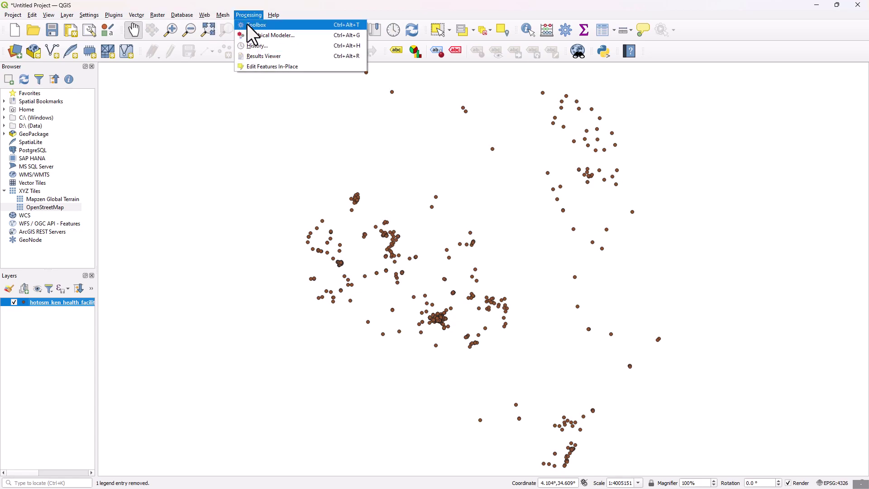
{"action": "left_click", "coordinate": [248, 25]}
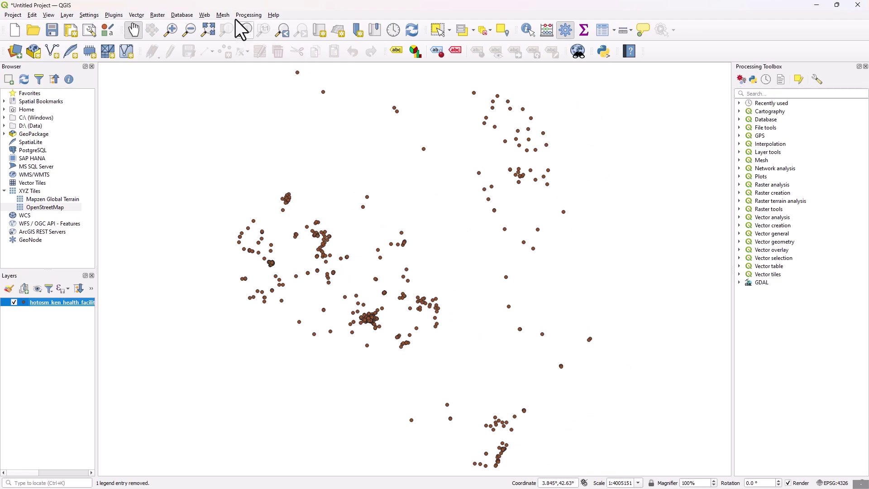
{"action": "left_click", "coordinate": [248, 14]}
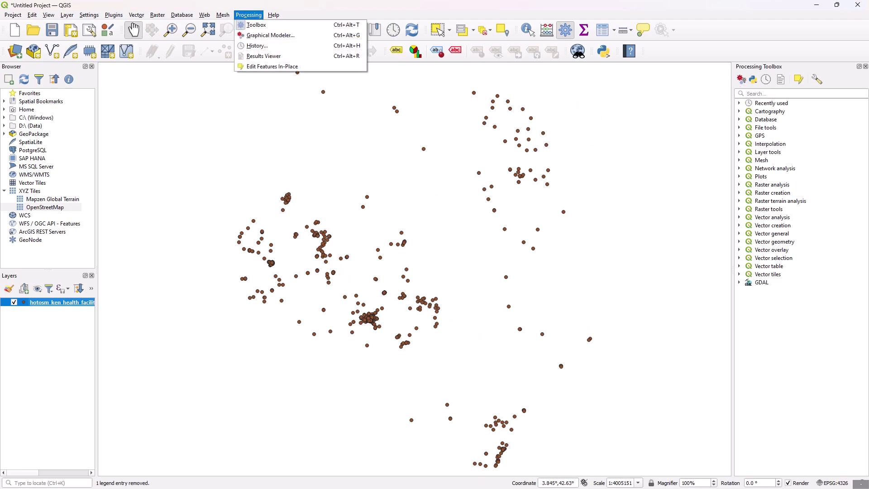
{"action": "left_click", "coordinate": [765, 92]}
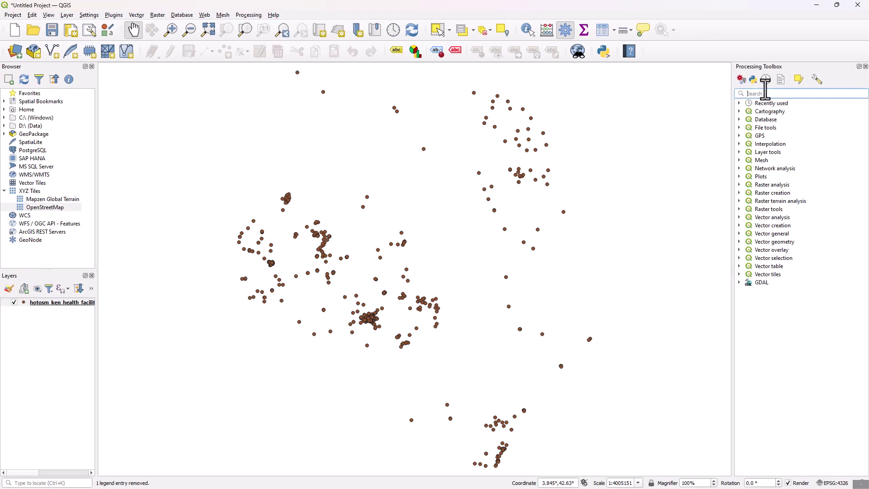
{"action": "type", "text": "dupl"}
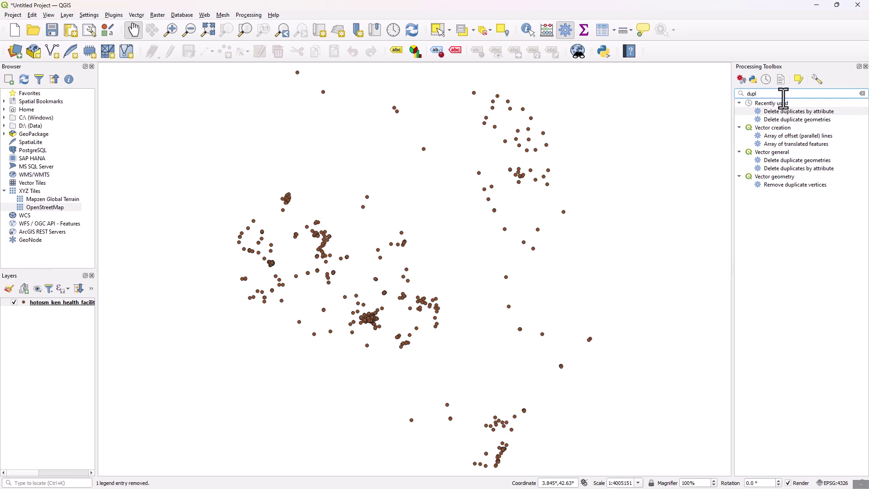
- Run Delete duplicate geometries, removing 59 duplicates and keeping 1440 points in Cleaned
{"action": "double_click", "coordinate": [787, 161]}
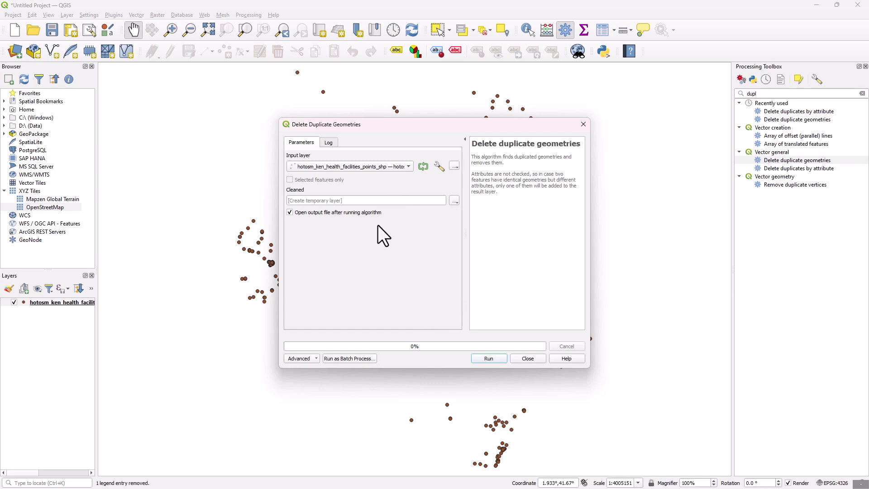
{"action": "left_click", "coordinate": [482, 358]}
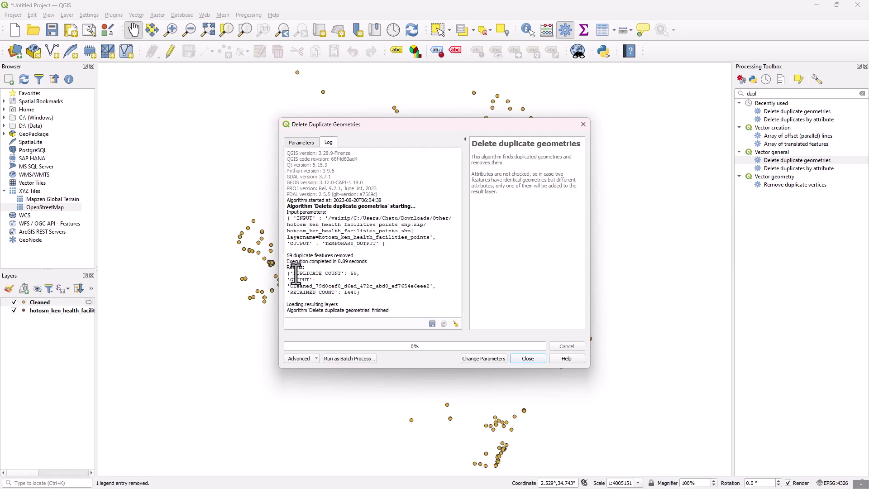
{"action": "double_click", "coordinate": [354, 273]}
{"action": "left_click", "coordinate": [333, 274]}
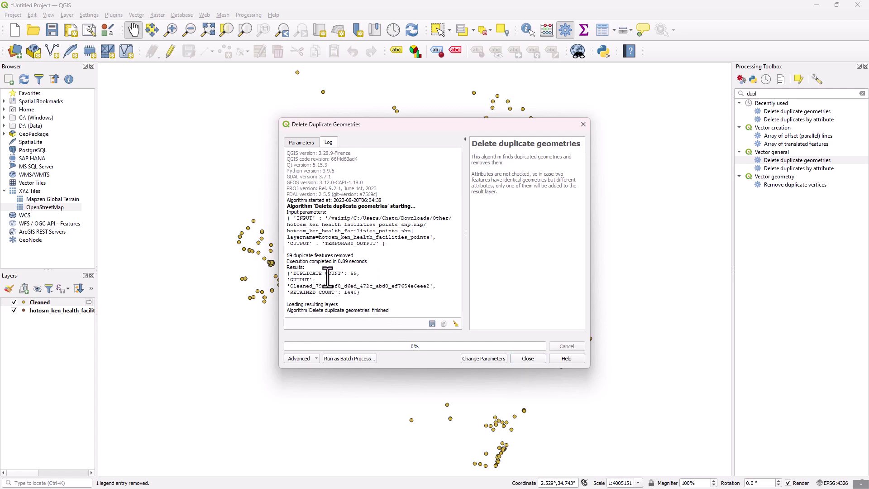
{"action": "left_click", "coordinate": [531, 357]}
{"action": "left_click", "coordinate": [42, 303]}
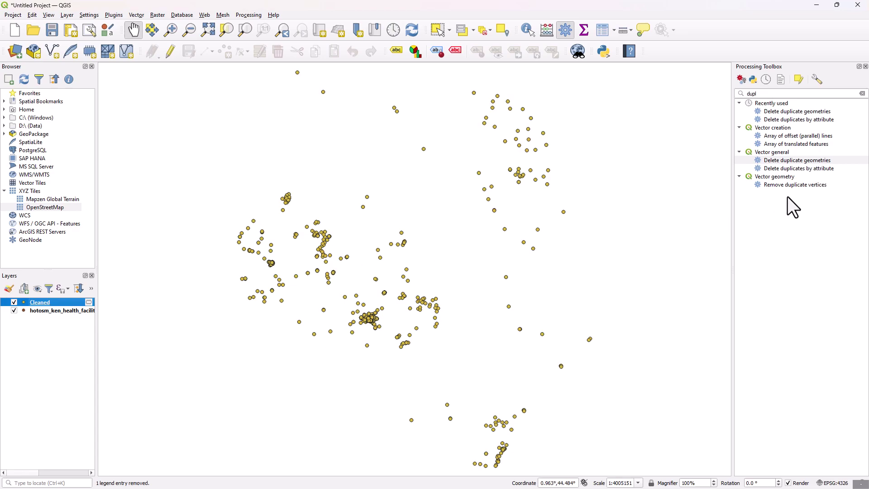
- Open Delete duplicates by attribute on Cleaned and bring up the match-field chooser
{"action": "double_click", "coordinate": [789, 169]}
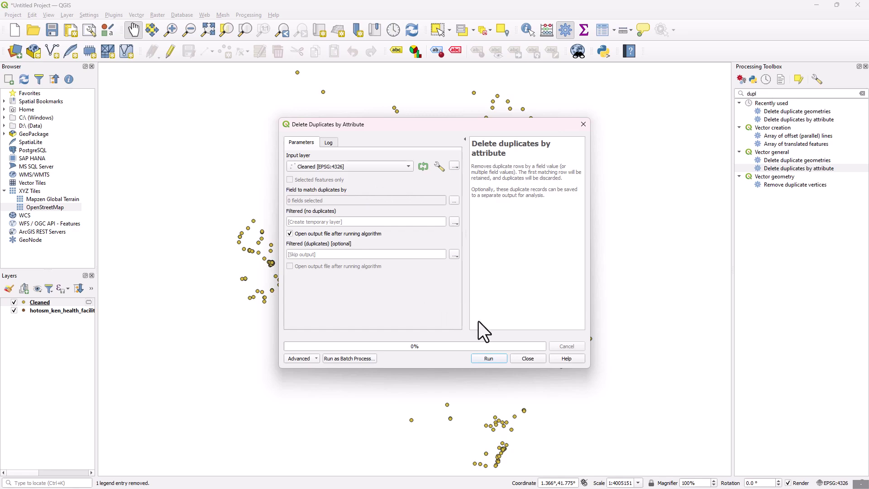
{"action": "left_click", "coordinate": [489, 358]}
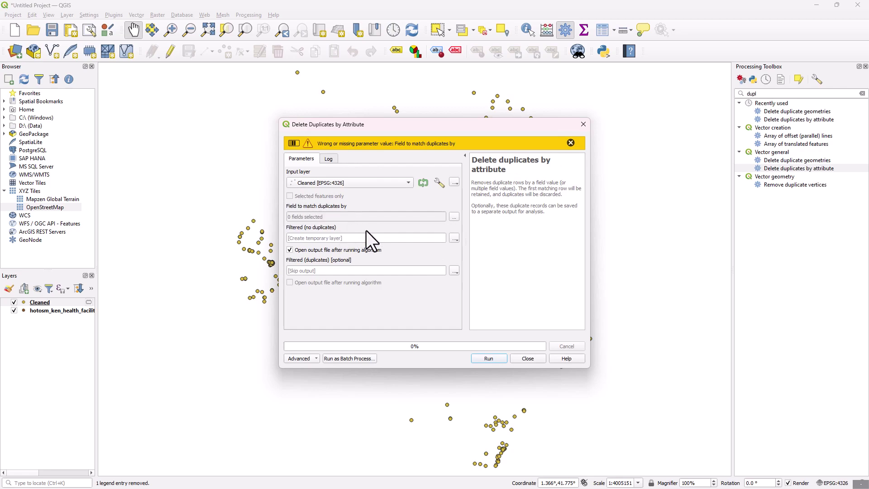
{"action": "left_click", "coordinate": [454, 237]}
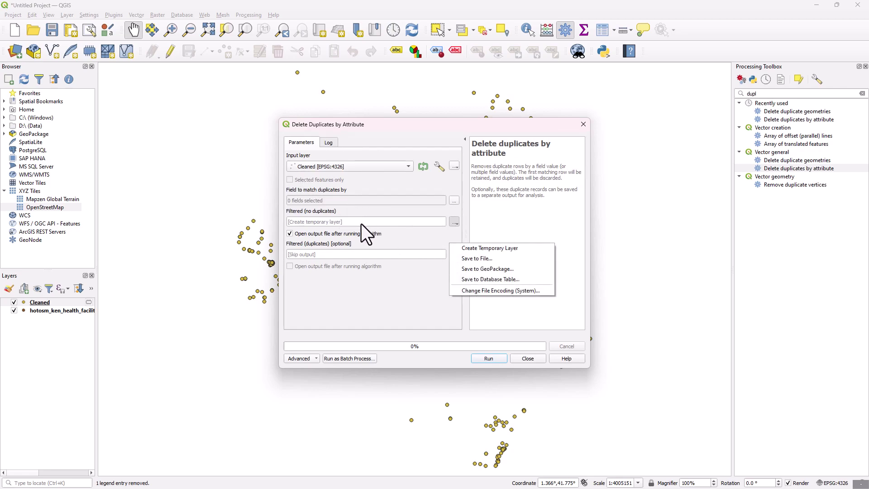
{"action": "left_click", "coordinate": [357, 254]}
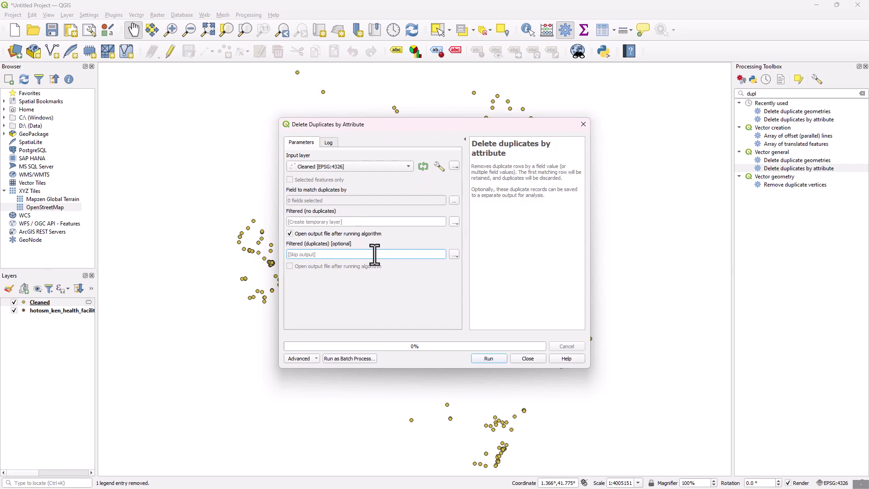
{"action": "left_click", "coordinate": [454, 254]}
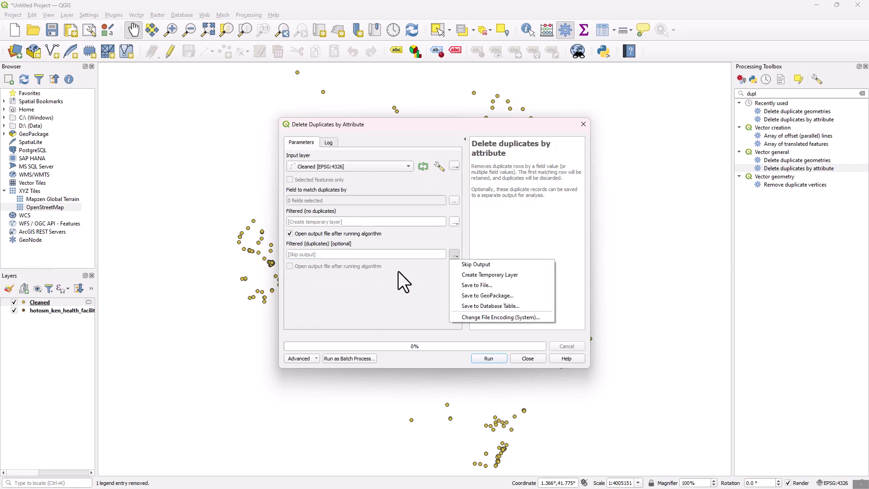
{"action": "key", "text": "Escape"}
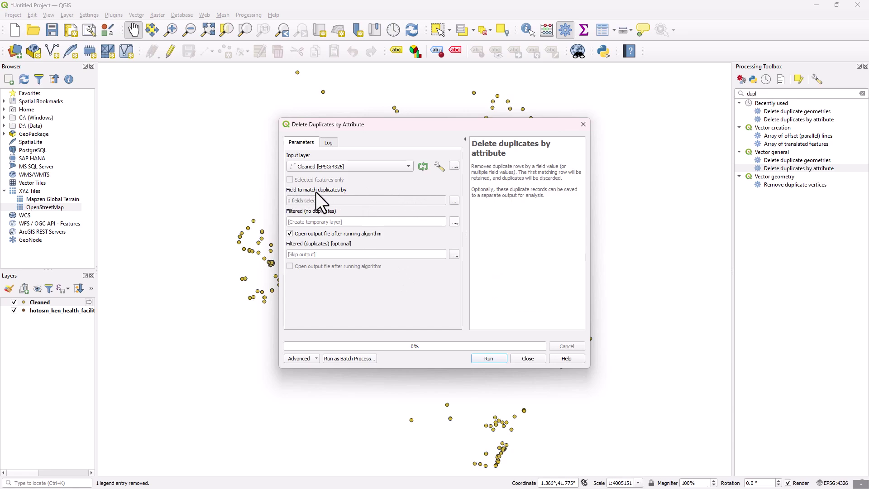
{"action": "left_click", "coordinate": [454, 200]}
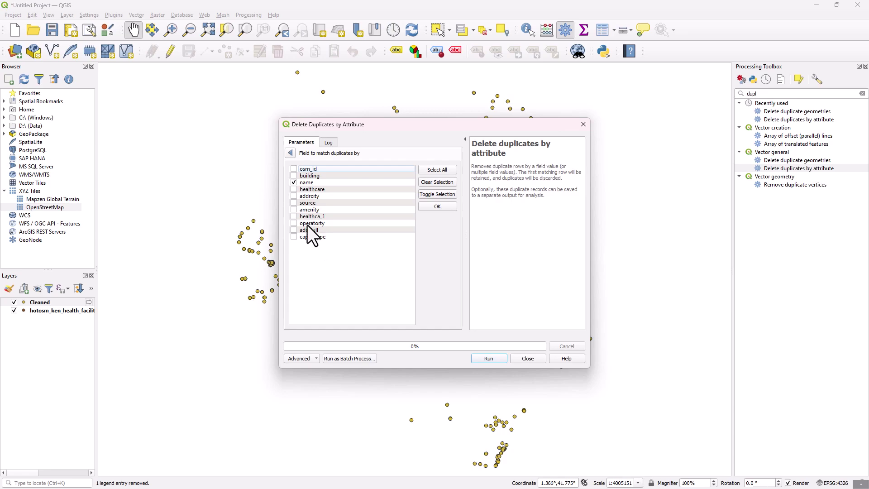
- Check Cleaned's attribute fields, then choose osm_id and name as match fields
{"action": "right_click", "coordinate": [44, 303]}
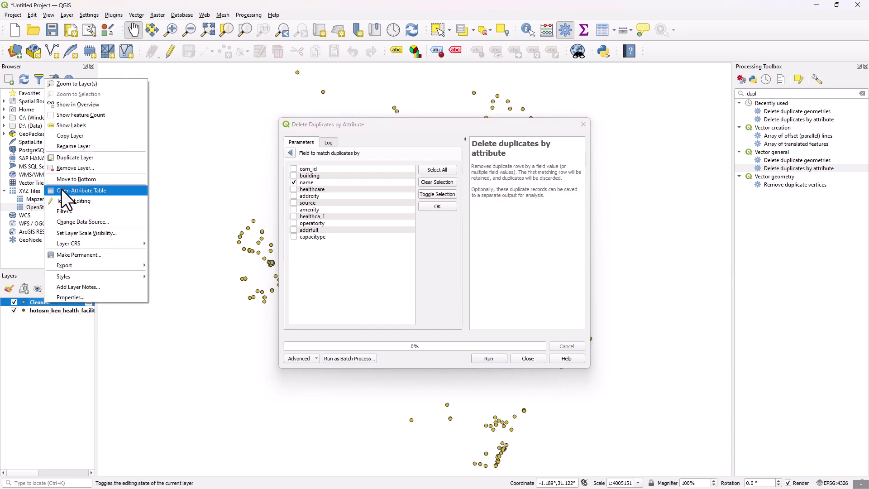
{"action": "left_click", "coordinate": [63, 197]}
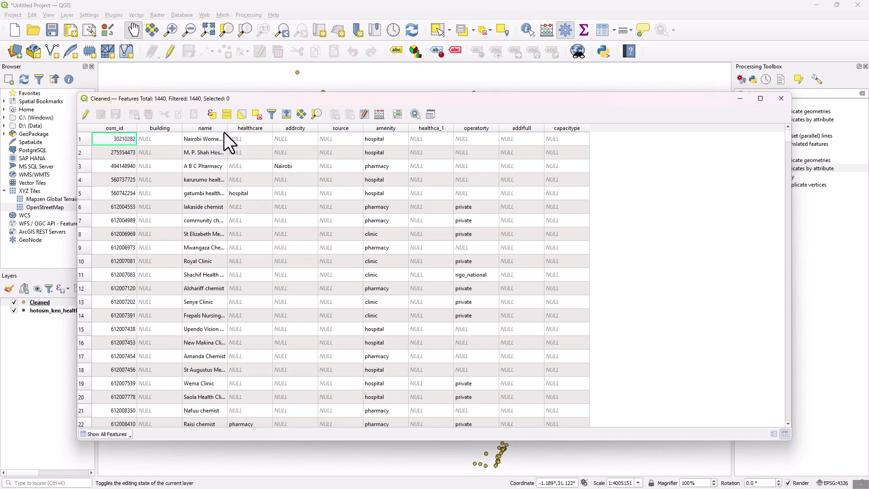
{"action": "left_click", "coordinate": [781, 98]}
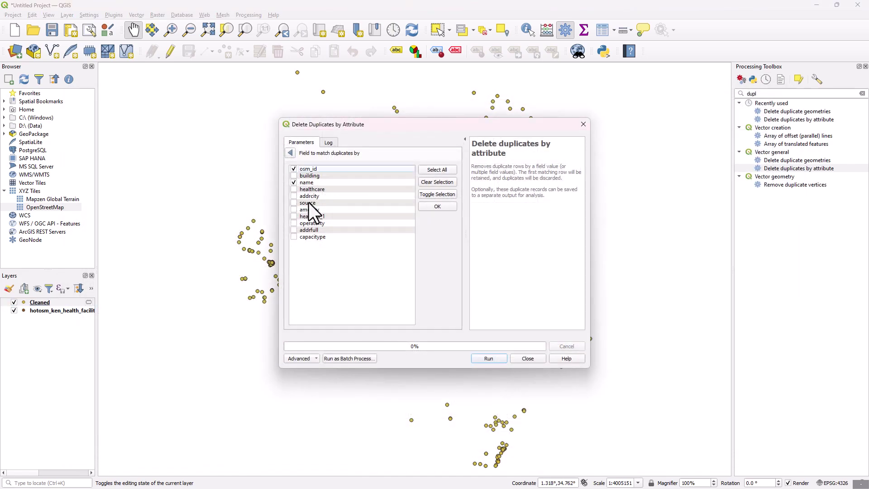
{"action": "left_click", "coordinate": [308, 169]}
{"action": "left_click", "coordinate": [311, 182]}
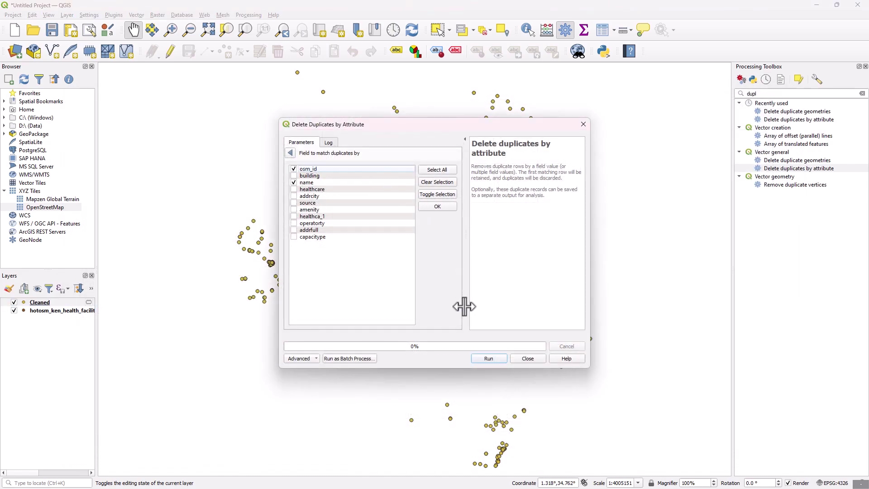
- Run the attribute-based duplicate removal and confirm it finds 0 duplicates
{"action": "left_click", "coordinate": [488, 358]}
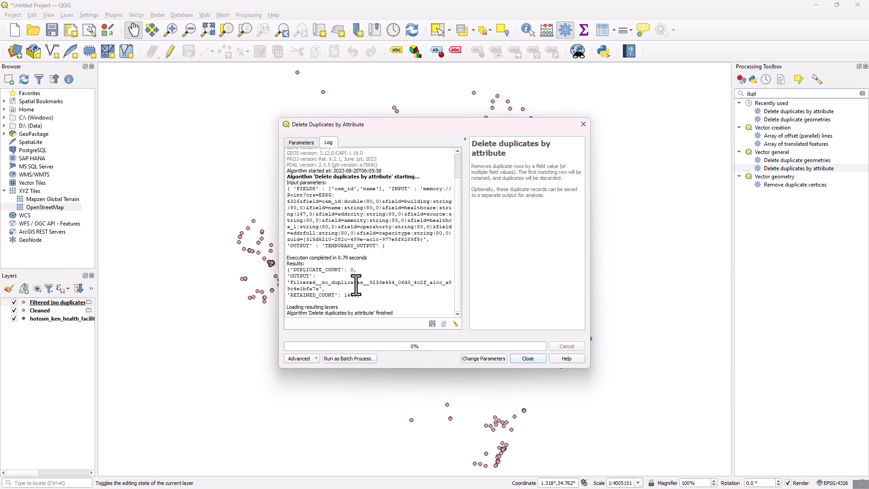
{"action": "left_click_drag", "start_coordinate": [347, 270], "coordinate": [358, 296]}
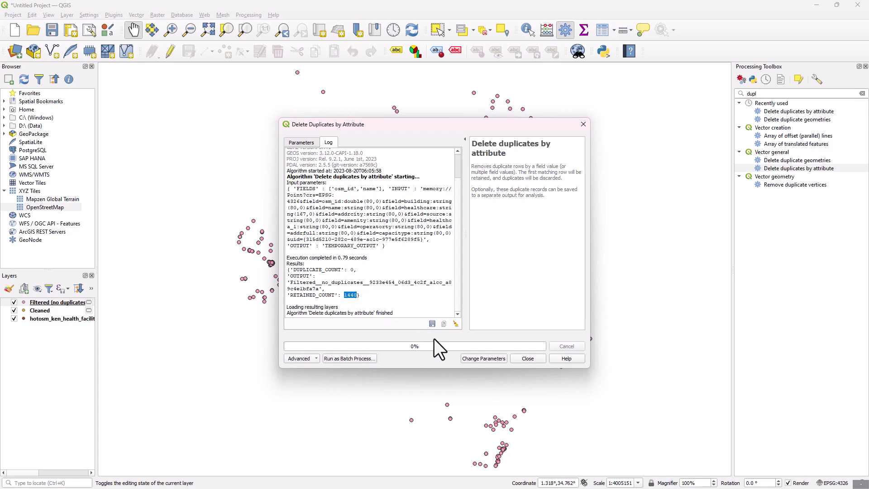
{"action": "left_click", "coordinate": [536, 359]}
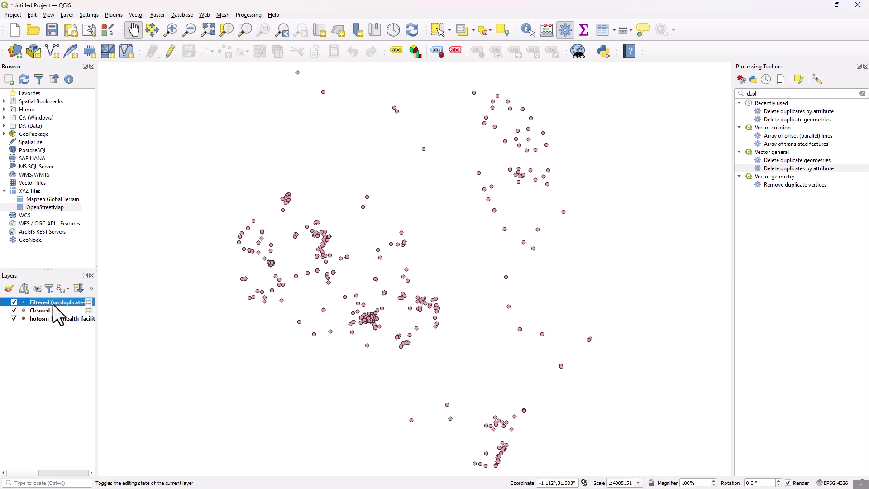
- Remove the redundant Filtered (no duplicates) layer from the project
{"action": "left_click", "coordinate": [38, 311]}
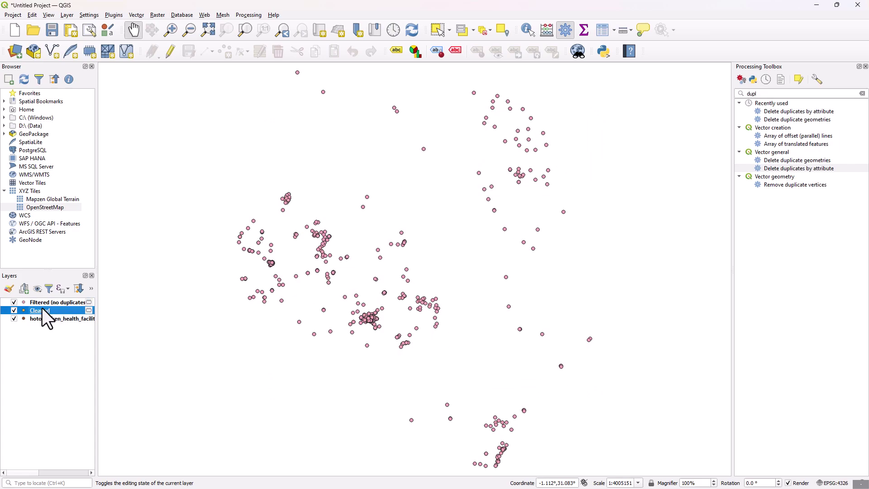
{"action": "left_click", "coordinate": [41, 303]}
{"action": "right_click", "coordinate": [53, 303]}
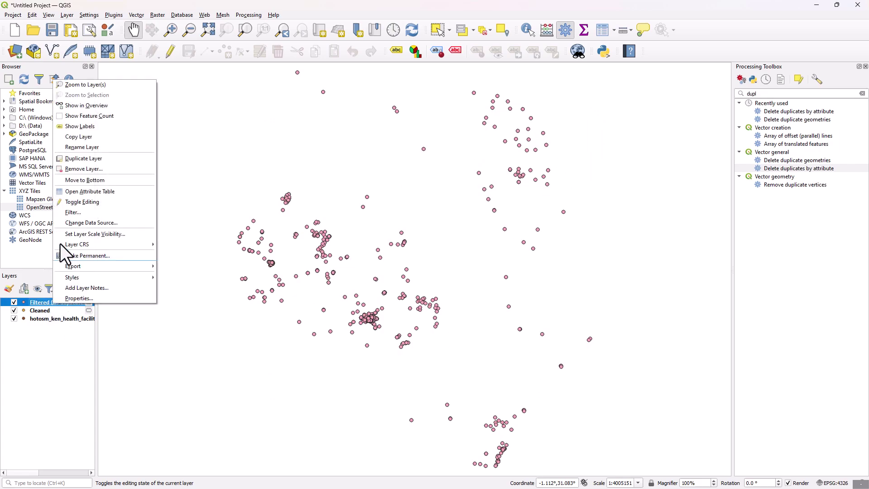
{"action": "left_click", "coordinate": [71, 169]}
{"action": "left_click", "coordinate": [417, 257]}
- Open Save Features As for the Cleaned layer, then cancel the export
{"action": "left_click", "coordinate": [36, 302]}
{"action": "right_click", "coordinate": [36, 302]}
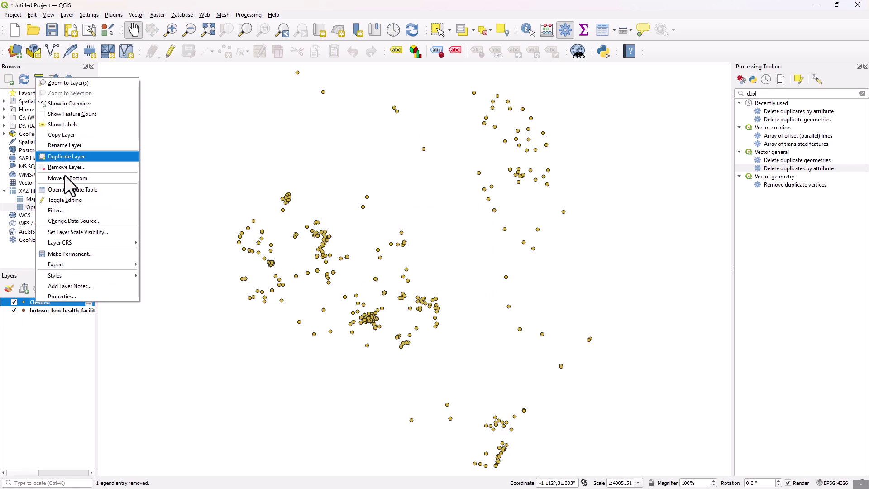
{"action": "mouse_move", "coordinate": [72, 262]}
{"action": "left_click", "coordinate": [175, 264]}
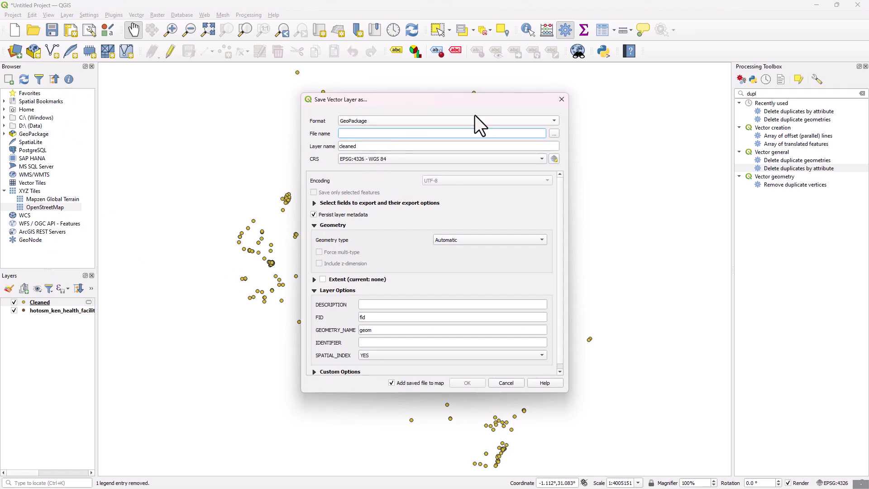
{"action": "left_click", "coordinate": [562, 98]}
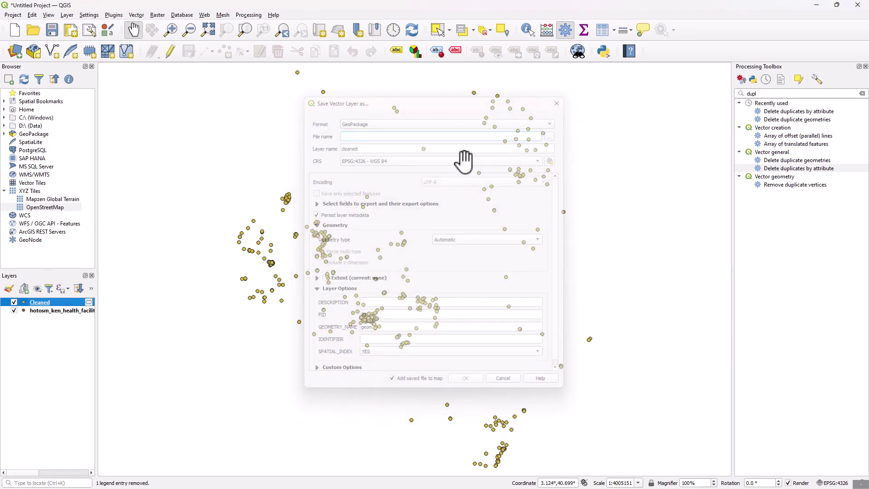
- Open the Cleaned attribute table in editing mode and preview the Delete Fields list
{"action": "right_click", "coordinate": [41, 300]}
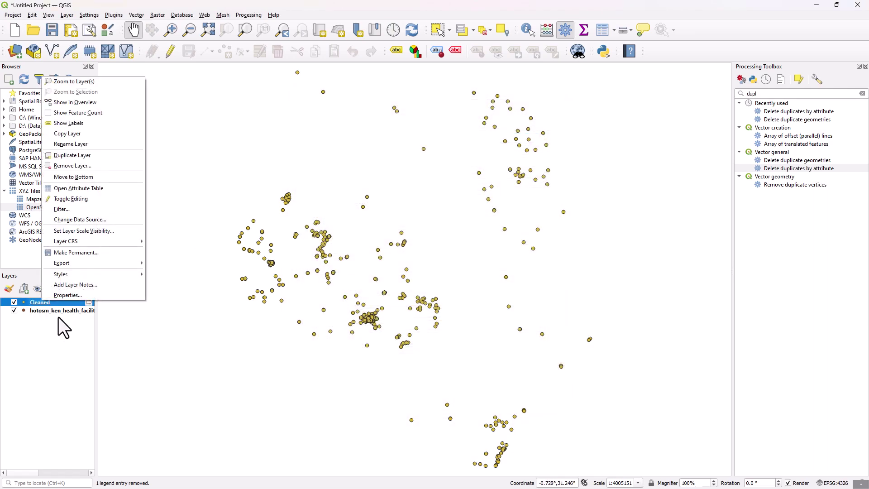
{"action": "left_click", "coordinate": [60, 191]}
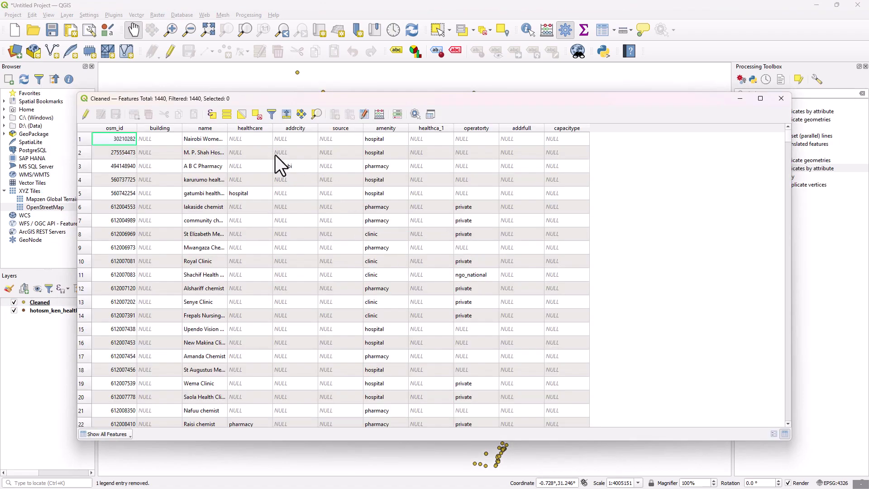
{"action": "left_click", "coordinate": [86, 114]}
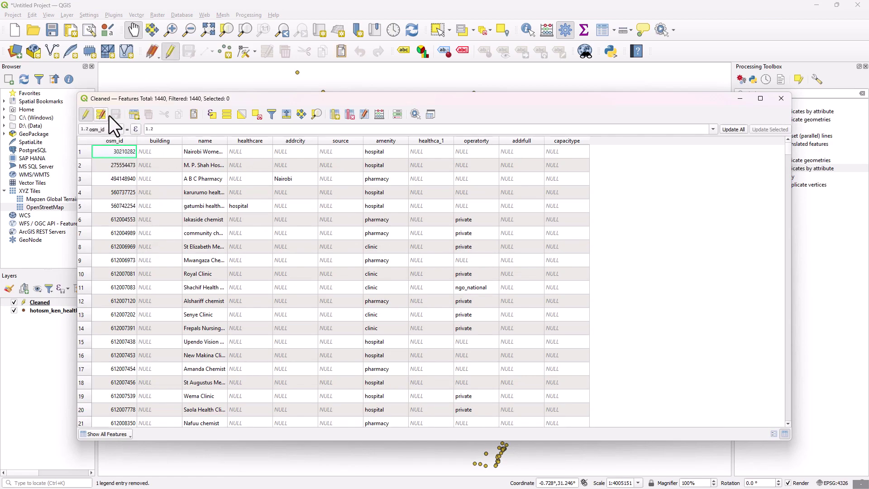
{"action": "left_click", "coordinate": [350, 114]}
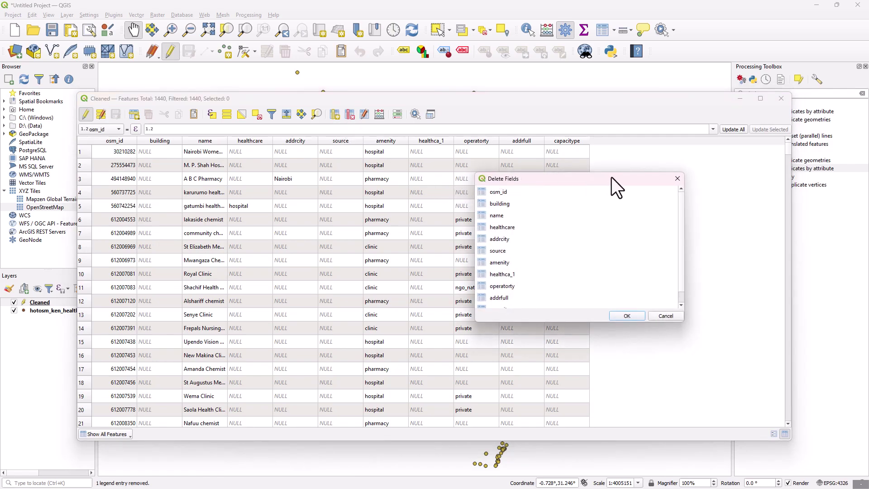
{"action": "left_click", "coordinate": [677, 179]}
- Toggle editing off and on, then reopen the Delete Fields dialog
{"action": "left_click", "coordinate": [86, 114]}
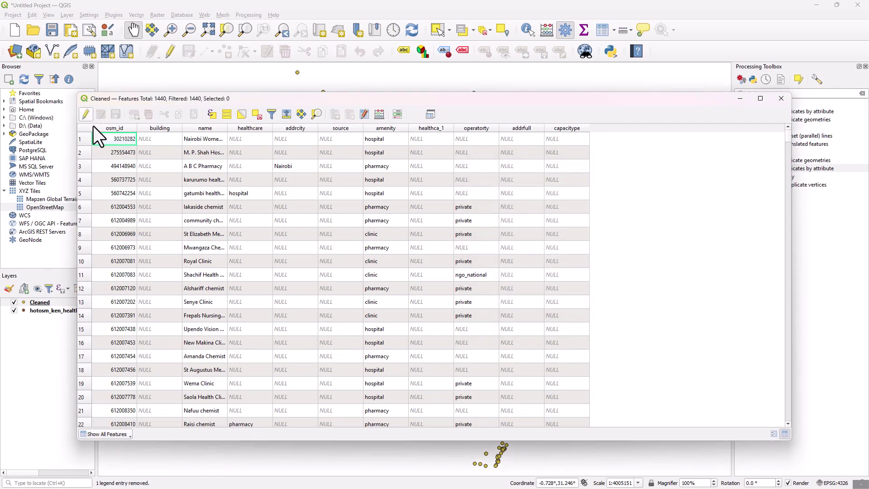
{"action": "left_click", "coordinate": [86, 115]}
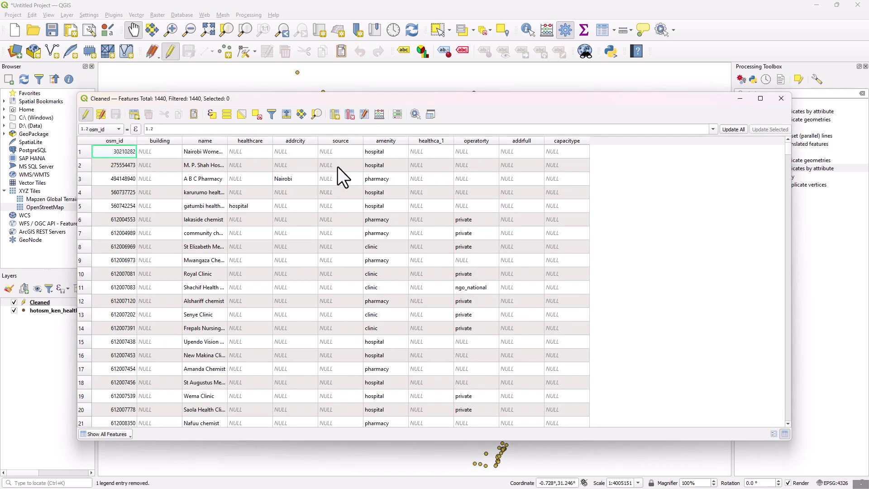
{"action": "left_click", "coordinate": [349, 115]}
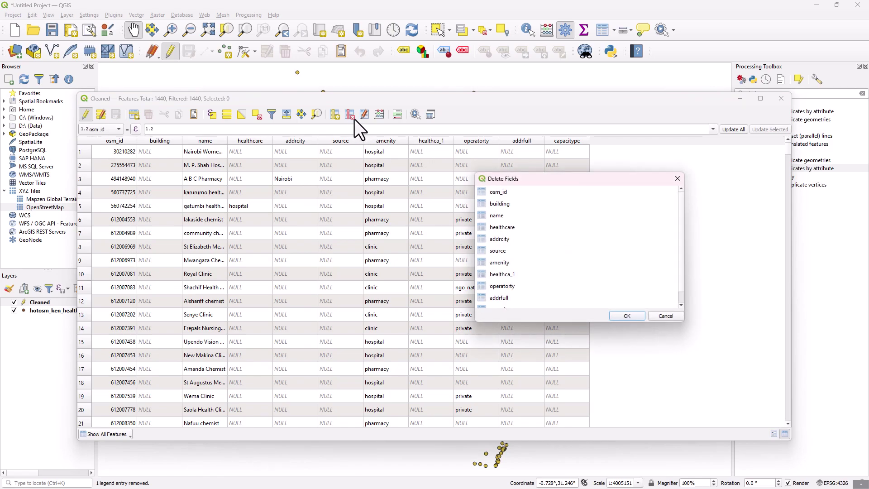
- Select osm_id, building, source, healthca_1, addrfull and capacitype and delete all six
{"action": "left_click", "coordinate": [507, 192]}
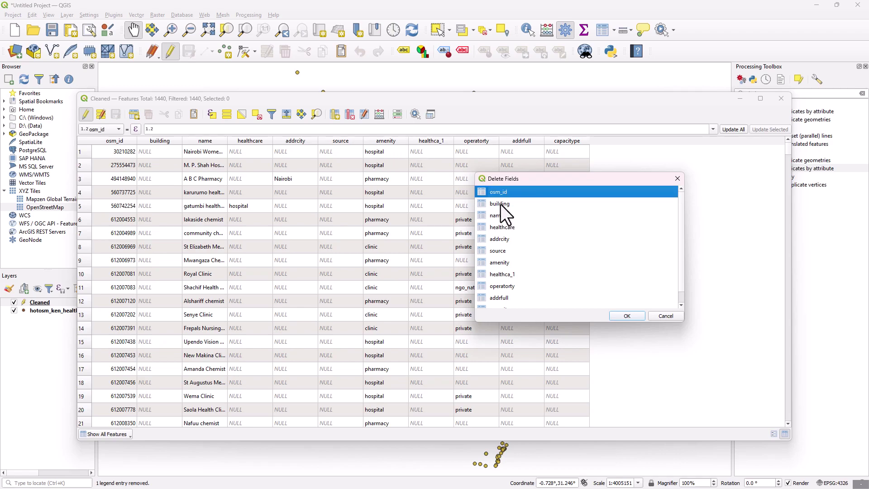
{"action": "left_click", "coordinate": [500, 204]}
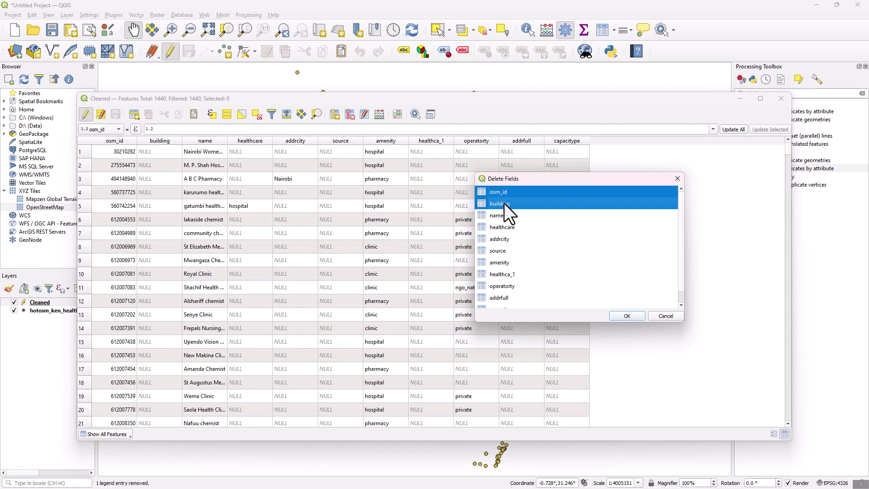
{"action": "left_click", "coordinate": [501, 252]}
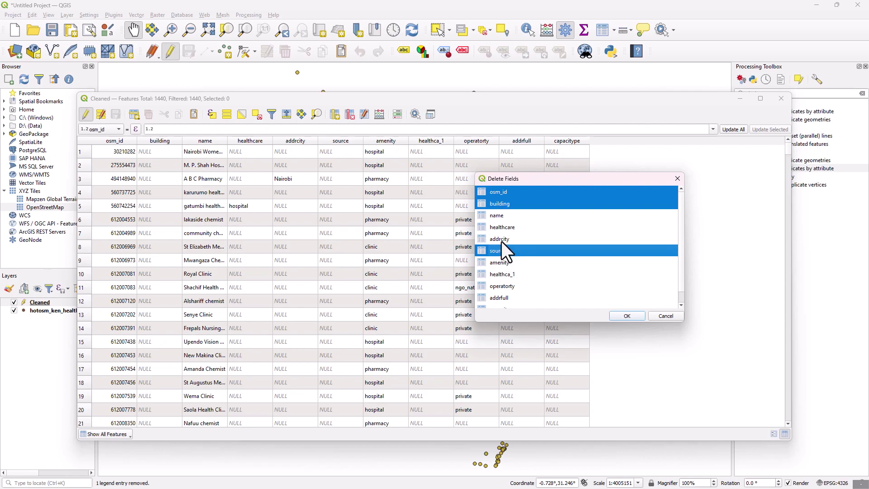
{"action": "left_click", "coordinate": [507, 275]}
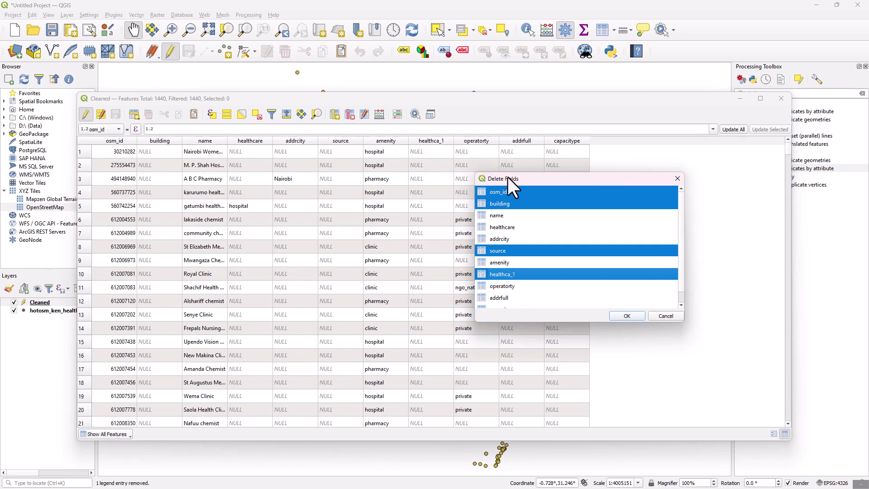
{"action": "left_click_drag", "start_coordinate": [555, 179], "coordinate": [629, 177]}
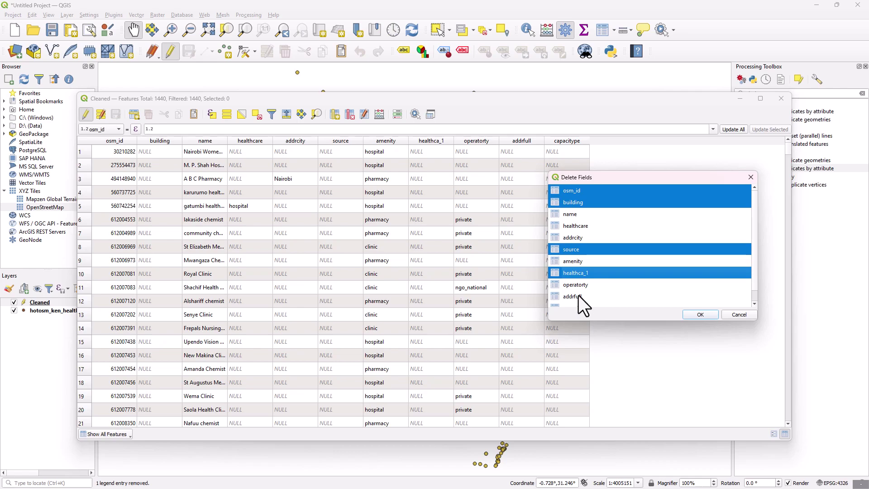
{"action": "scroll", "coordinate": [579, 295], "scroll_direction": "down", "scroll_amount": 1}
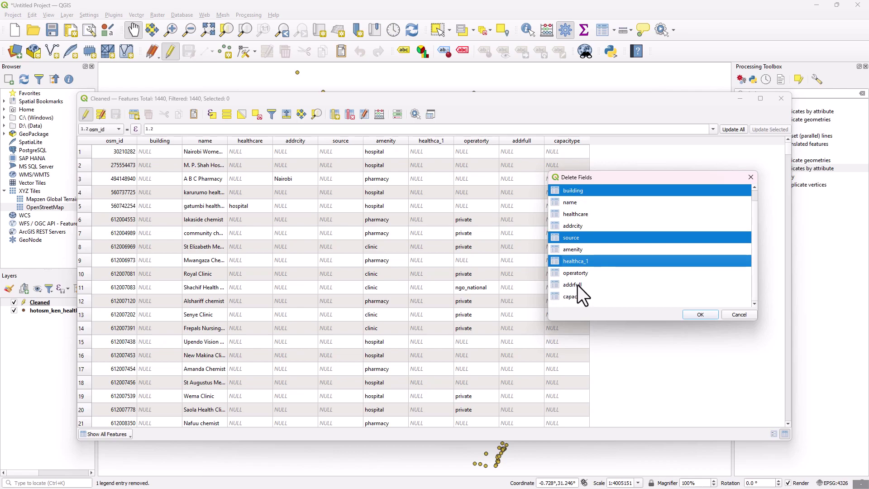
{"action": "left_click", "coordinate": [577, 284], "text": "ctrl"}
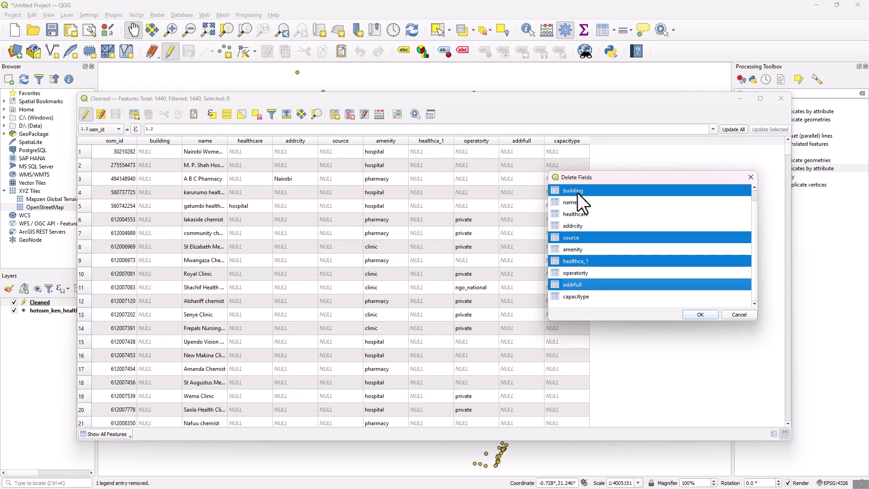
{"action": "left_click", "coordinate": [579, 295], "text": "ctrl"}
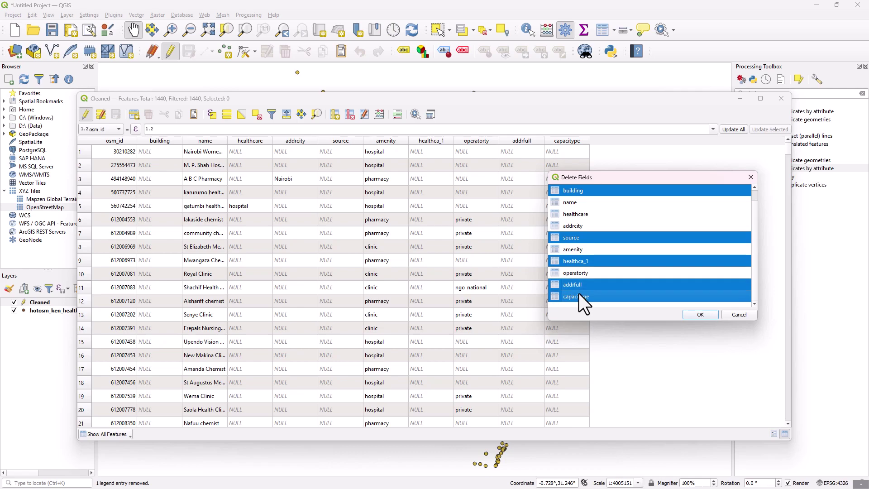
{"action": "left_click", "coordinate": [695, 314]}
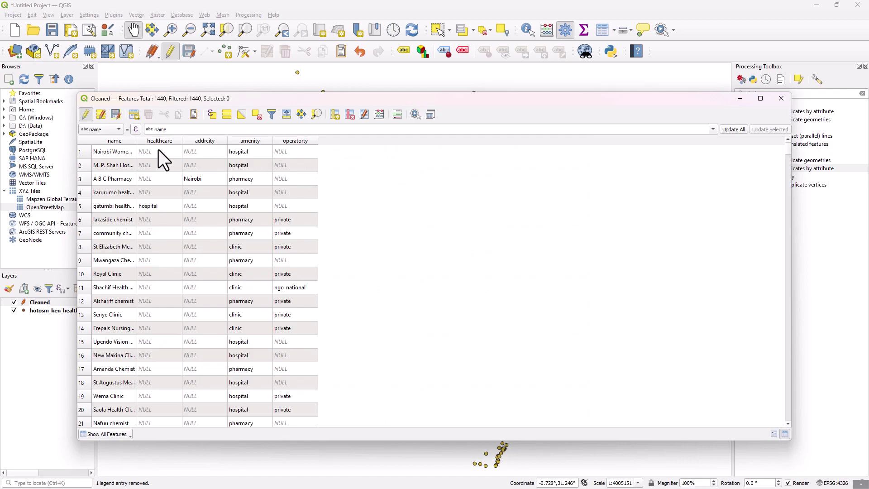
- Delete the addrcity field from the Cleaned layer
{"action": "scroll", "coordinate": [295, 333], "scroll_direction": "down", "scroll_amount": 20}
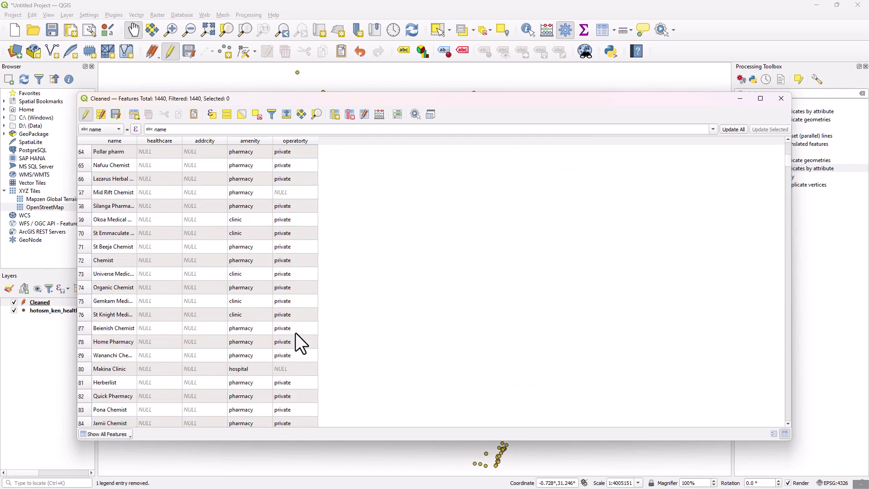
{"action": "left_click_drag", "start_coordinate": [789, 164], "coordinate": [768, 122]}
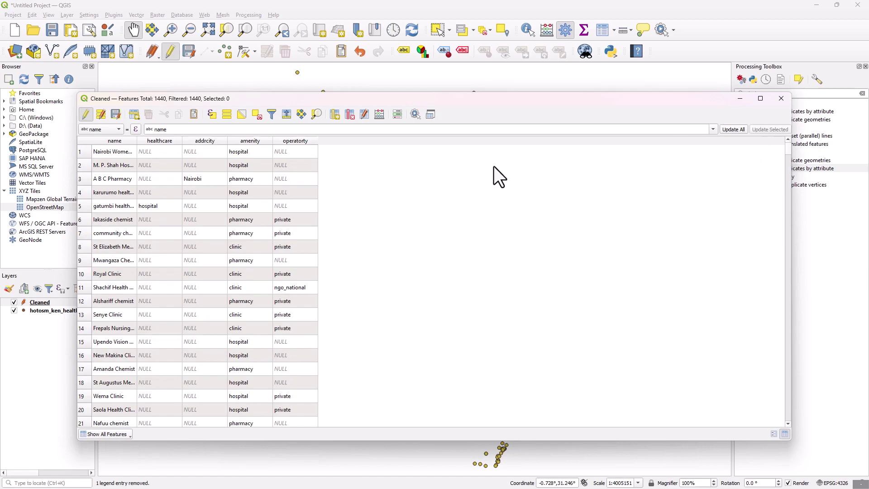
{"action": "left_click", "coordinate": [351, 115]}
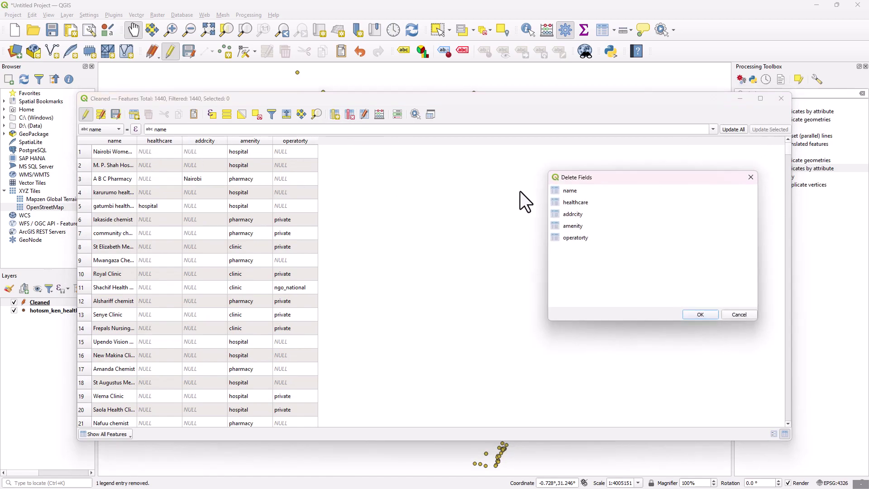
{"action": "left_click", "coordinate": [577, 215]}
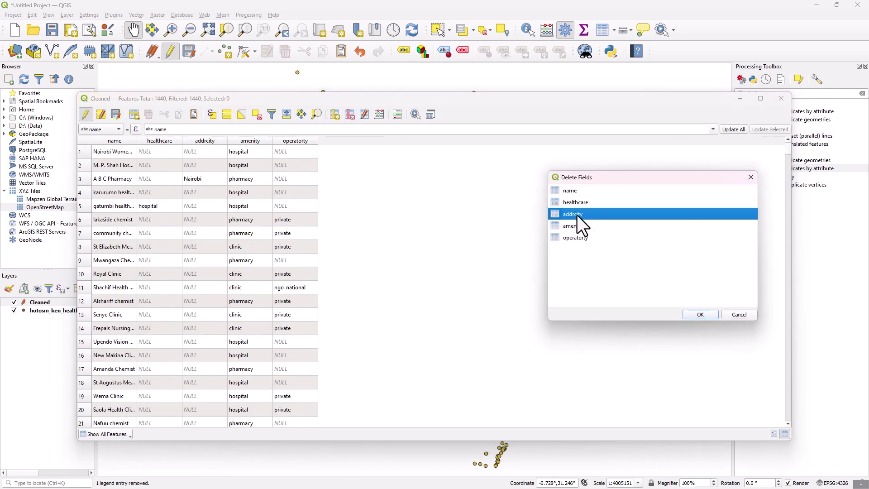
{"action": "left_click", "coordinate": [702, 314]}
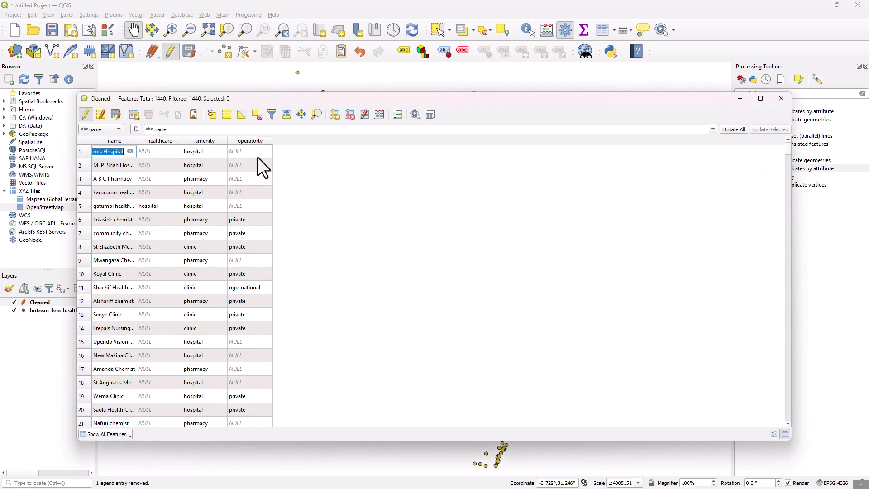
- Save the Cleaned layer's edits, stop editing, and close the attribute table
{"action": "left_click", "coordinate": [115, 115]}
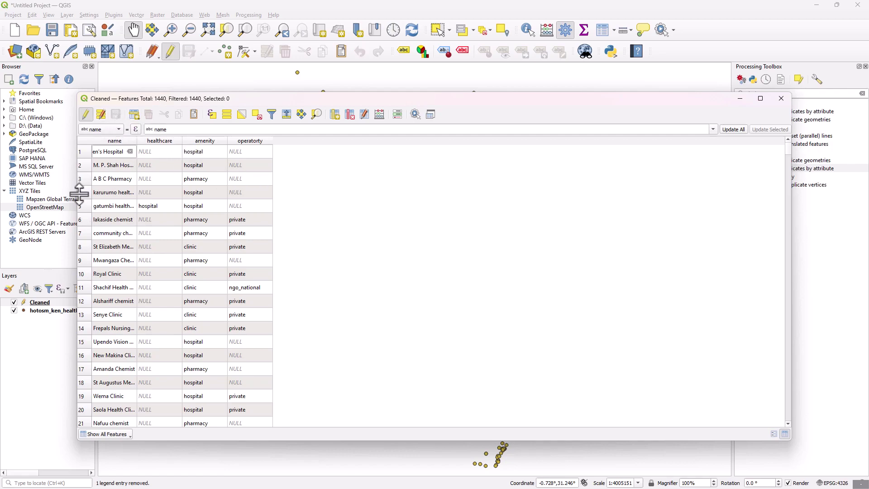
{"action": "left_click", "coordinate": [86, 115]}
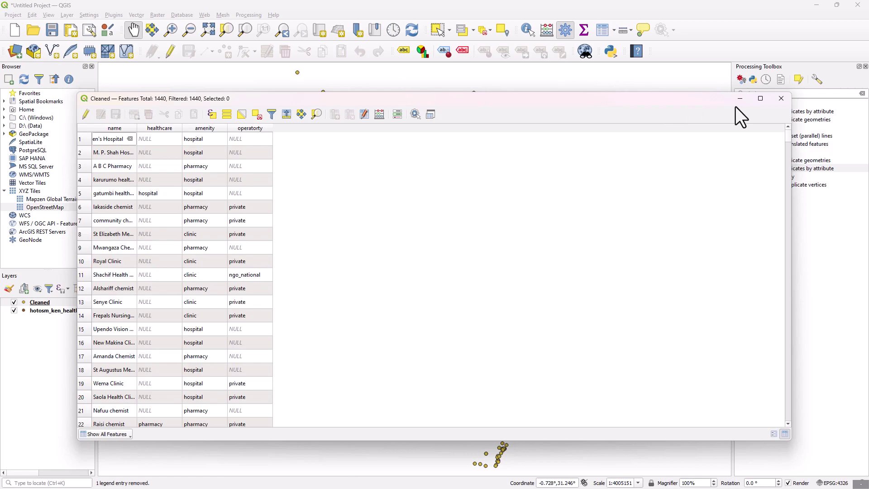
{"action": "left_click", "coordinate": [780, 99]}
- Start a Save Features As export of the Cleaned layer with layer name health_facilities
{"action": "right_click", "coordinate": [47, 302]}
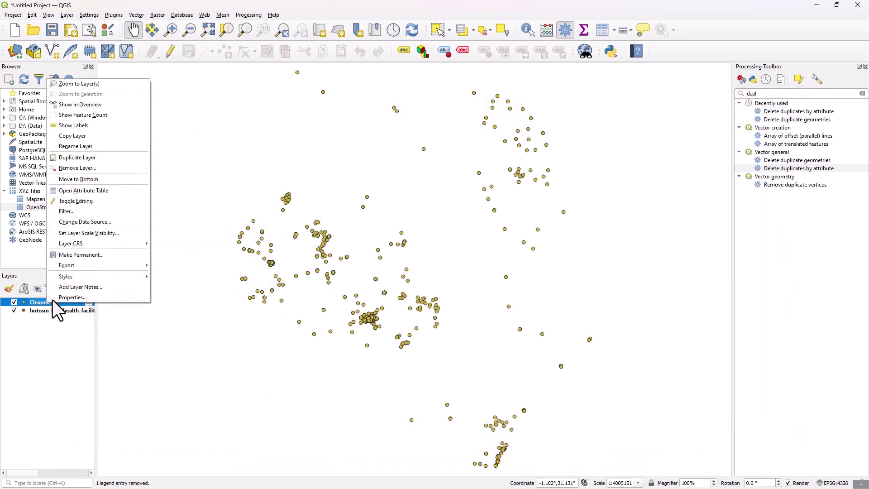
{"action": "mouse_move", "coordinate": [95, 263]}
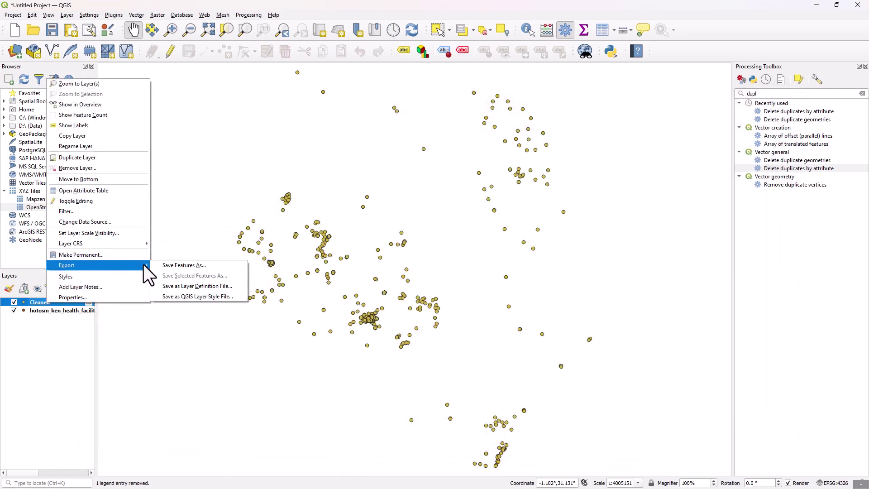
{"action": "left_click", "coordinate": [184, 263]}
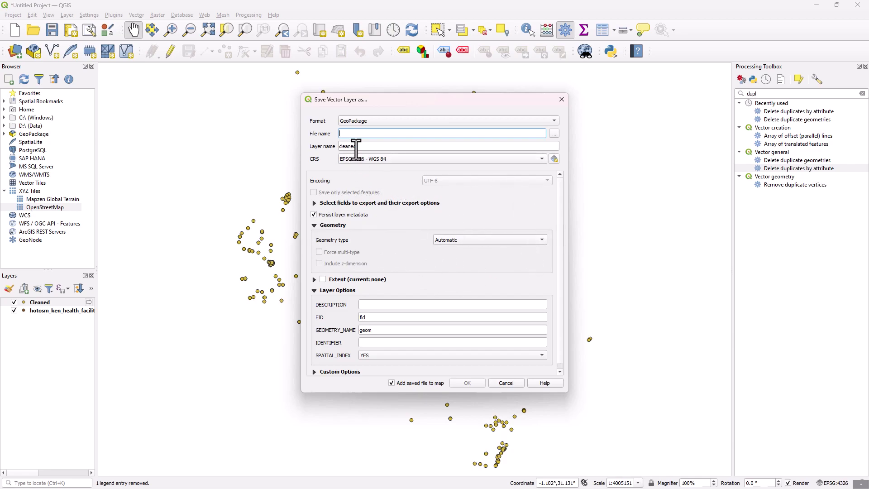
{"action": "key", "text": "Tab"}
{"action": "type", "text": "h"}
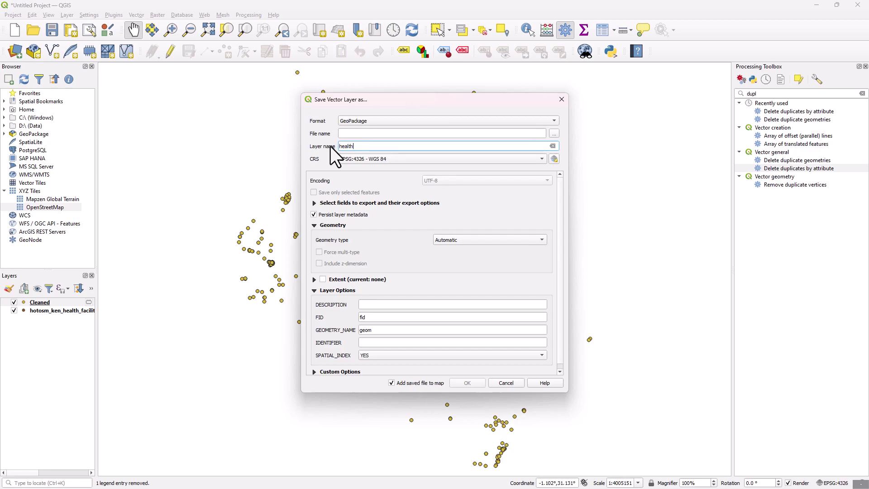
{"action": "type", "text": "ealth_facilities"}
- Set the output file to health_facilities in the Desktop folder
{"action": "left_click", "coordinate": [360, 133]}
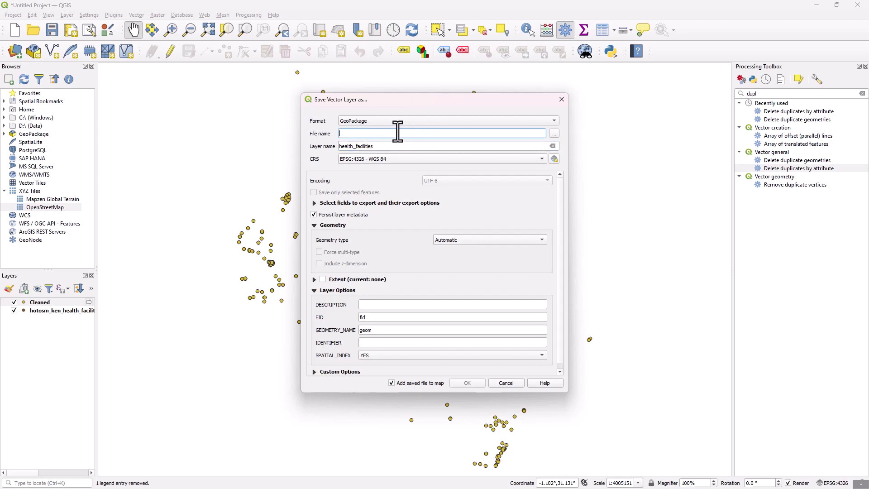
{"action": "type", "text": "health_facilities"}
{"action": "key", "text": "Tab"}
{"action": "key", "text": "space"}
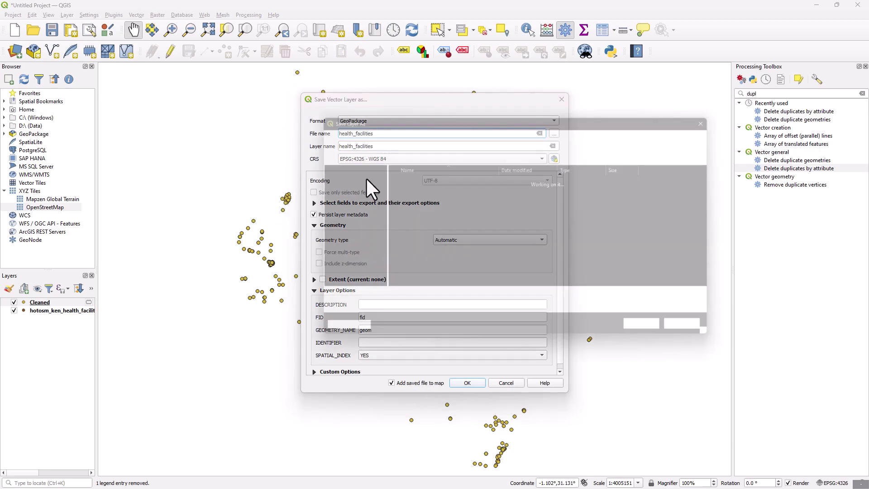
{"action": "left_click", "coordinate": [337, 195]}
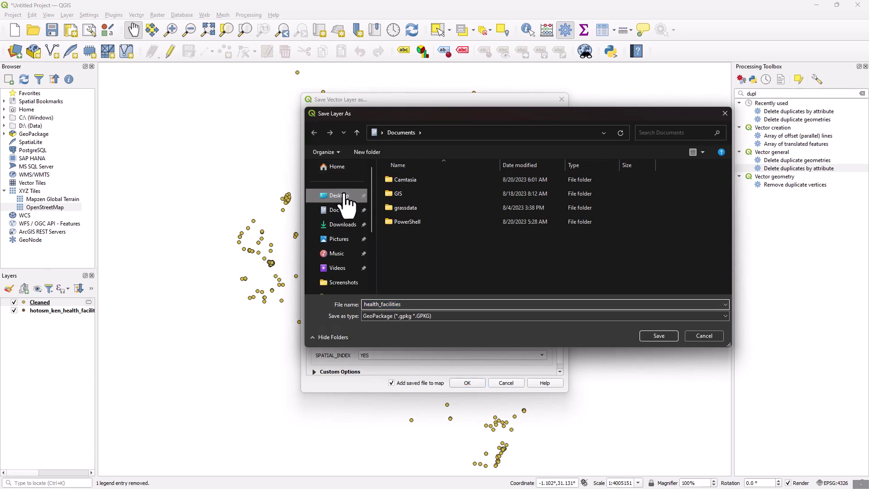
{"action": "double_click", "coordinate": [423, 304]}
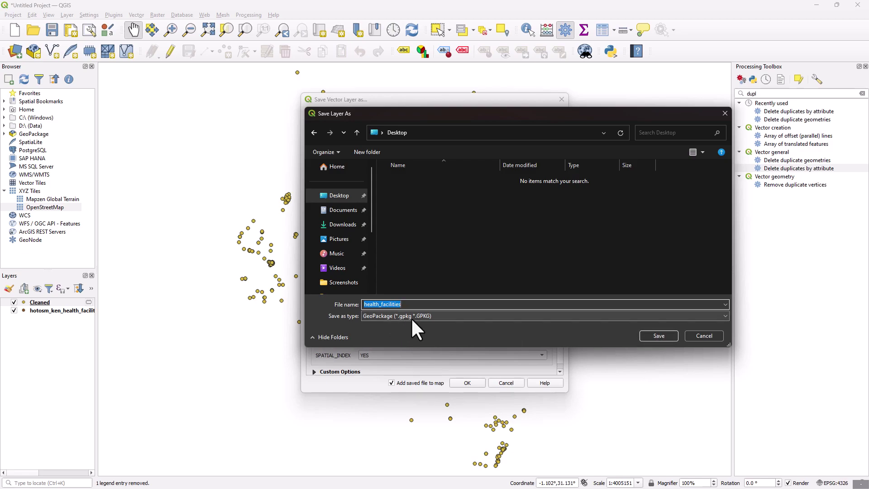
{"action": "left_click", "coordinate": [659, 336]}
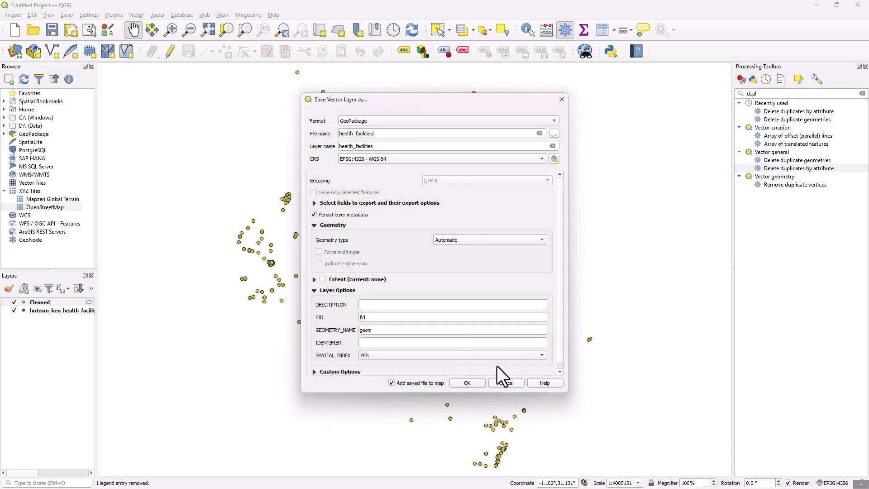
- Confirm the Save Vector Layer dialog to write health_facilities.gpkg in EPSG:4326 to the Desktop
{"action": "left_click", "coordinate": [468, 383]}
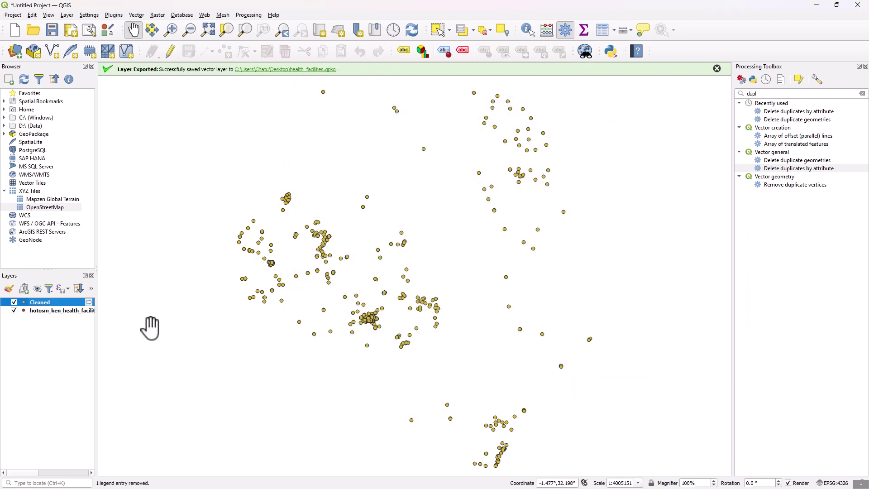